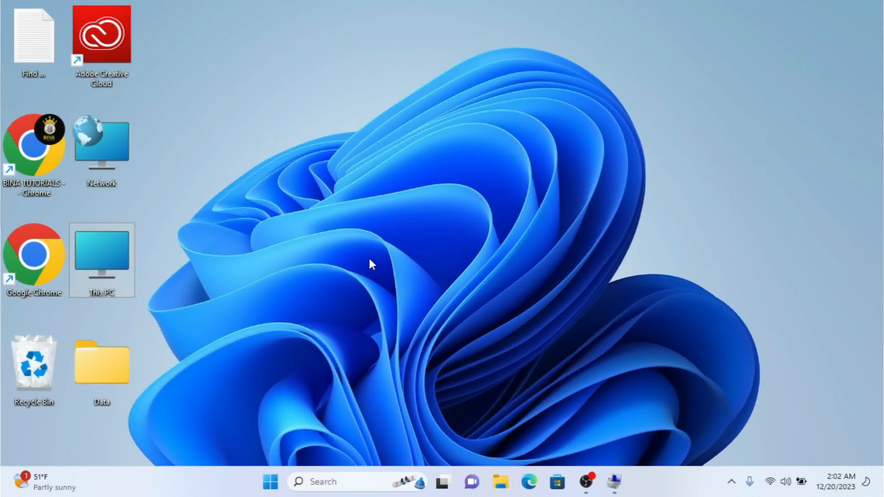
Bring up the already running Computer Management console and close it.
left_click(619, 490)
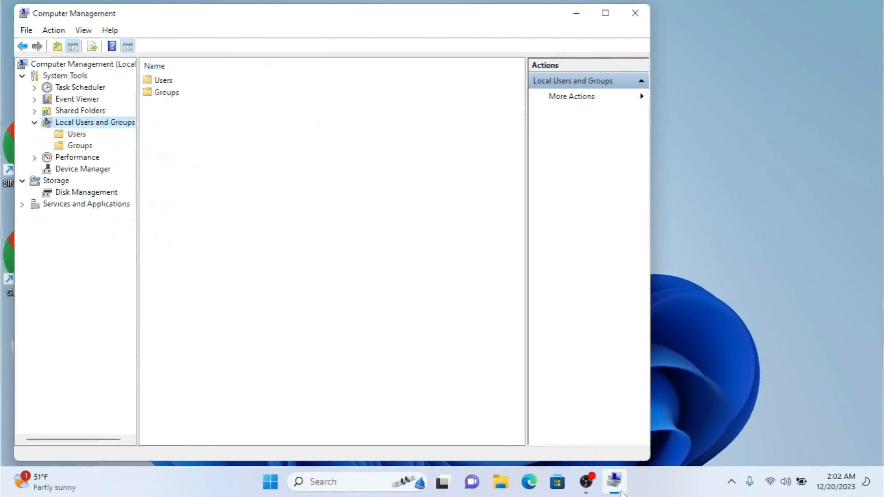
left_click(635, 13)
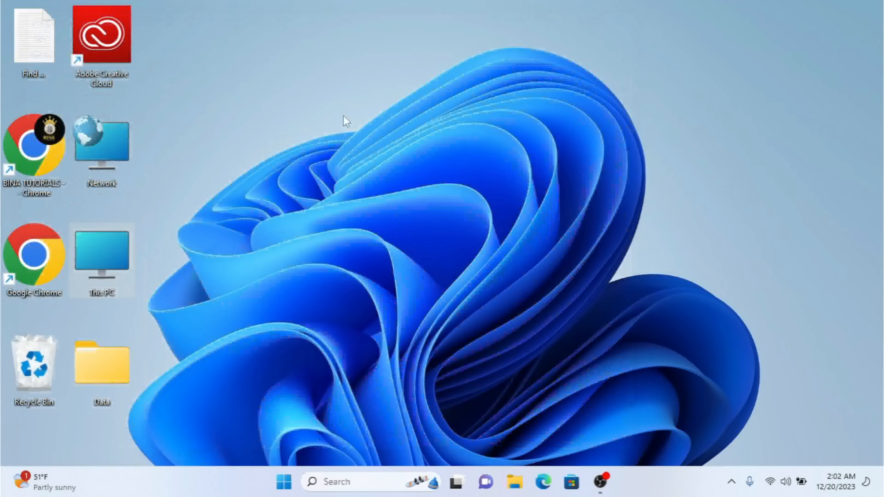
Open Computer Management through This PC, view Local Users and Groups, and close the console.
right_click(112, 252)
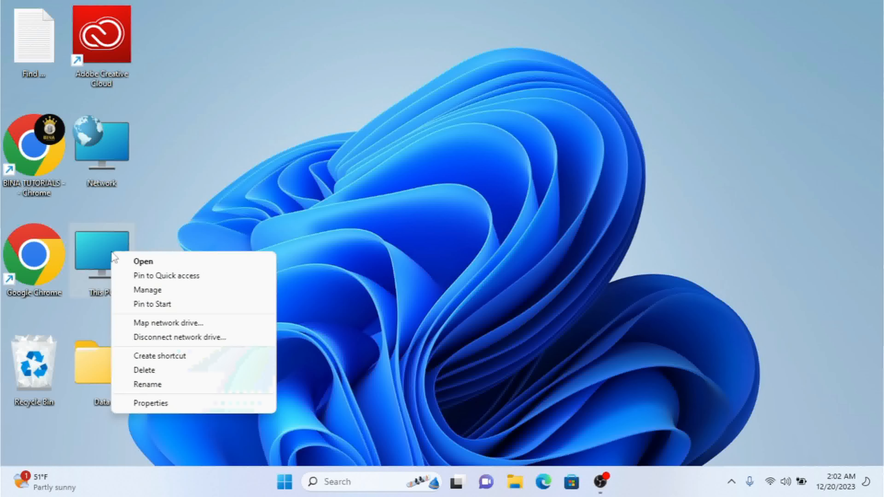
left_click(155, 293)
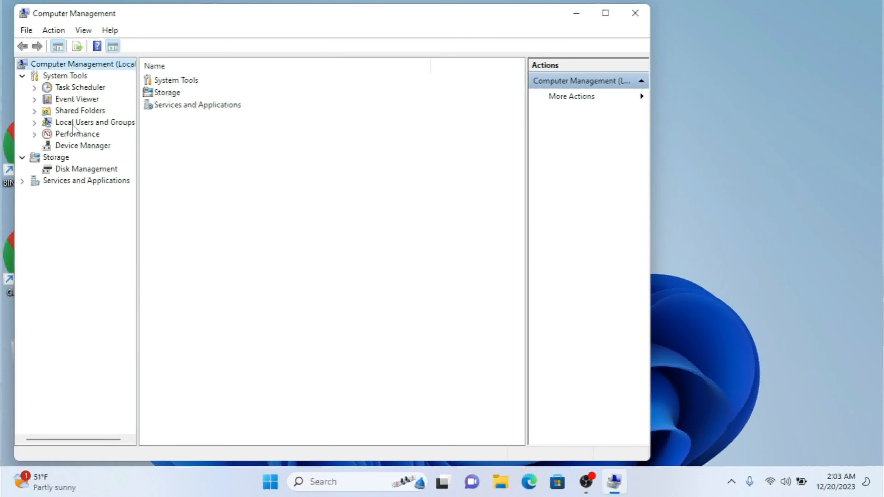
left_click(76, 124)
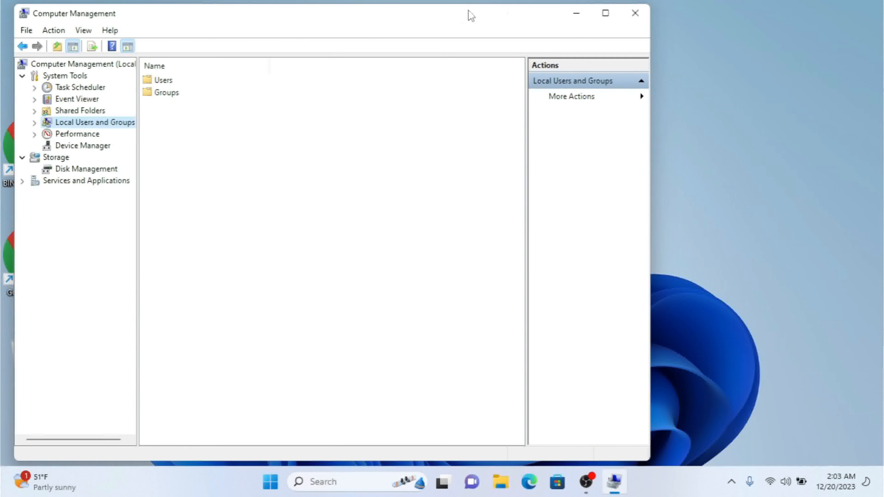
left_click(644, 17)
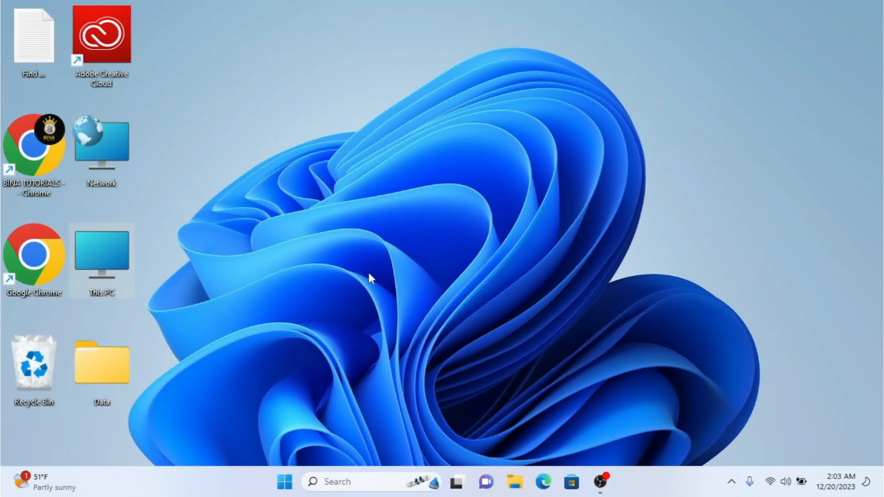
Run lusrmgr.msc, maximize the console and open its Users folder.
key("super+r")
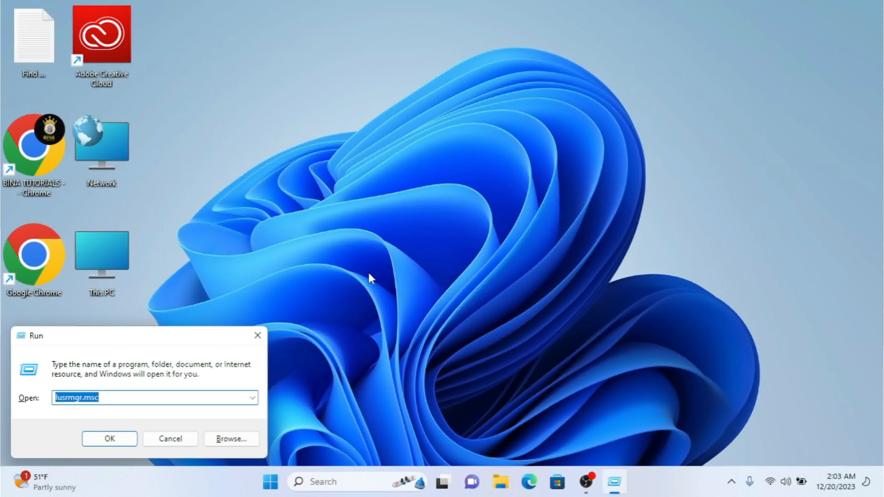
key("Right")
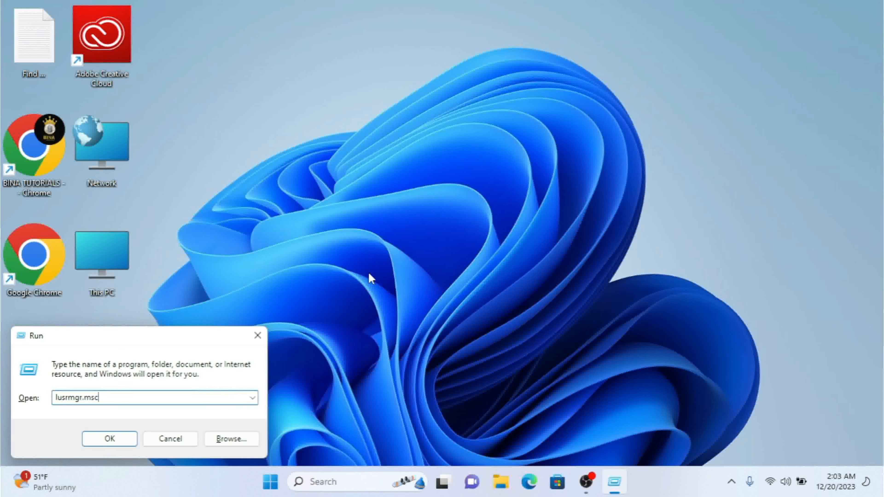
key("Return")
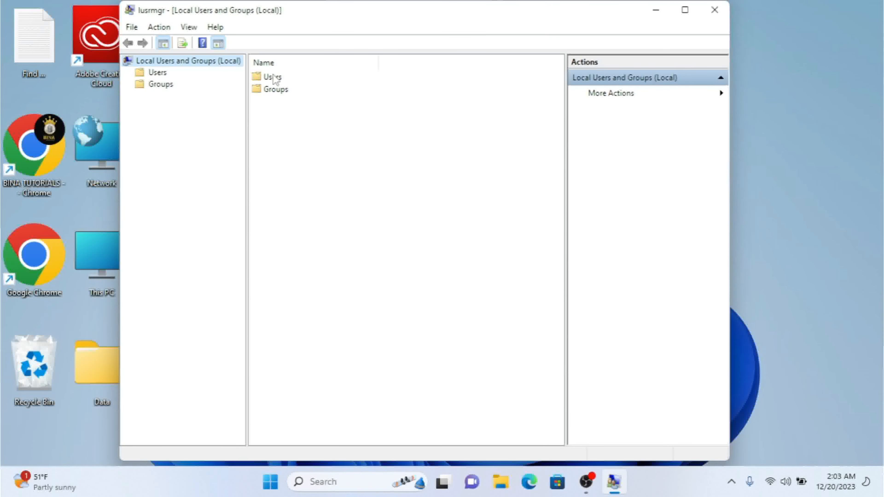
double_click(403, 11)
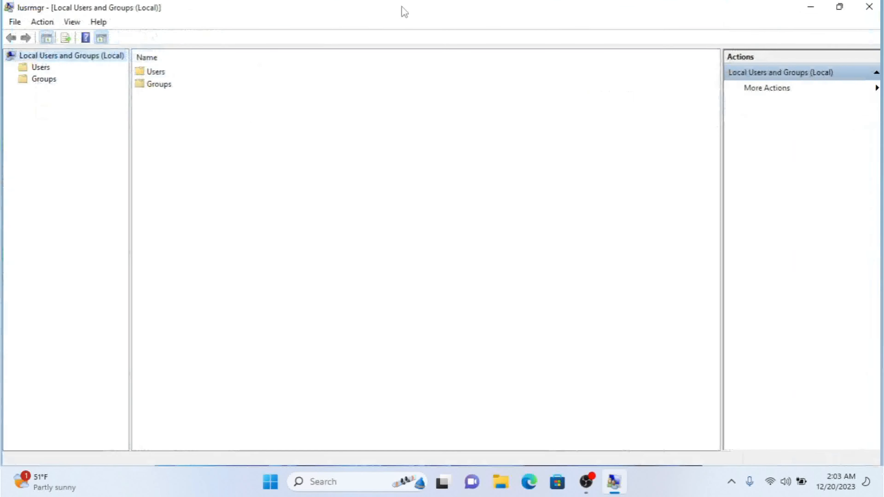
double_click(147, 72)
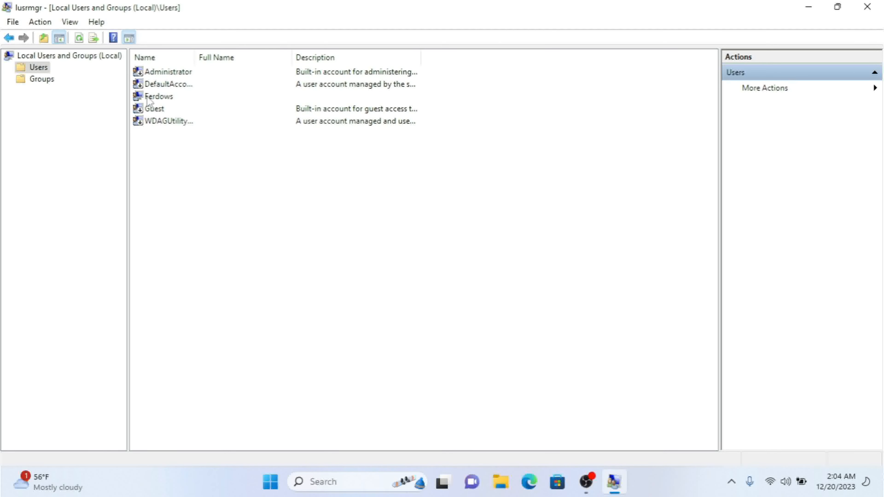
Try clearing the Account is disabled option in the built-in Administrator account's properties and discard the change.
right_click(158, 77)
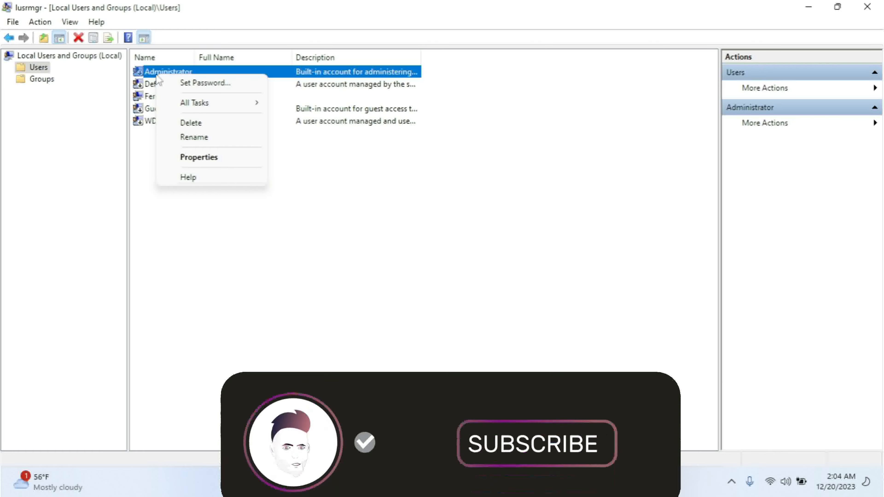
left_click(199, 157)
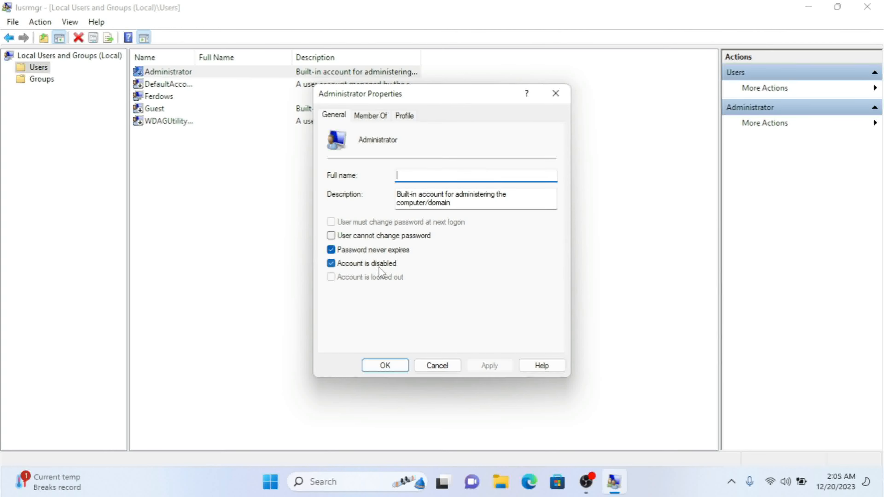
left_click(331, 264)
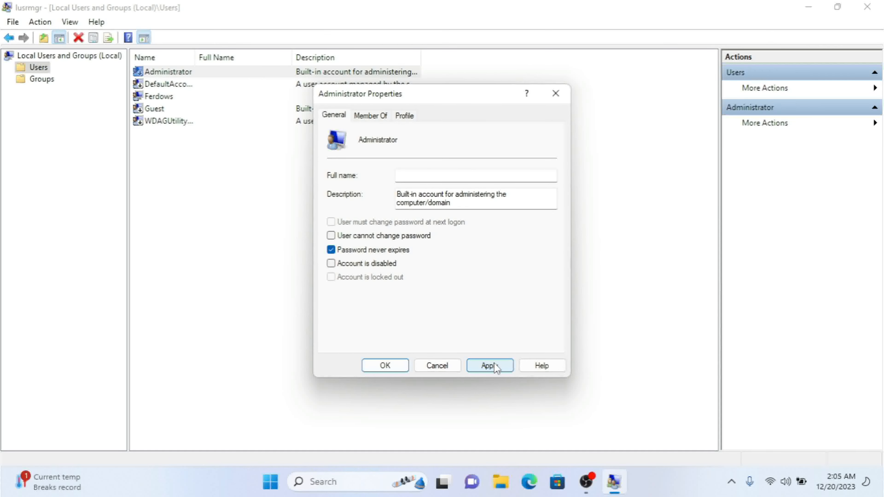
left_click(438, 365)
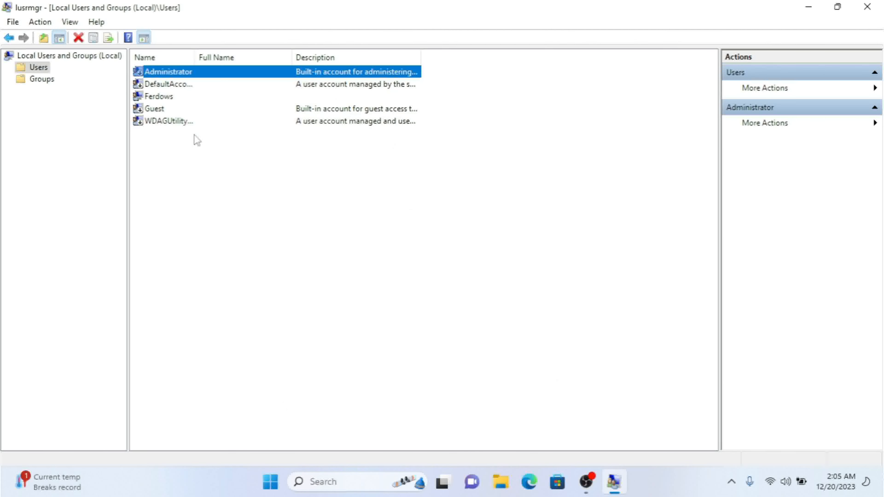
Try enabling Account is disabled for the user account listed directly above Guest and discard the change.
right_click(166, 96)
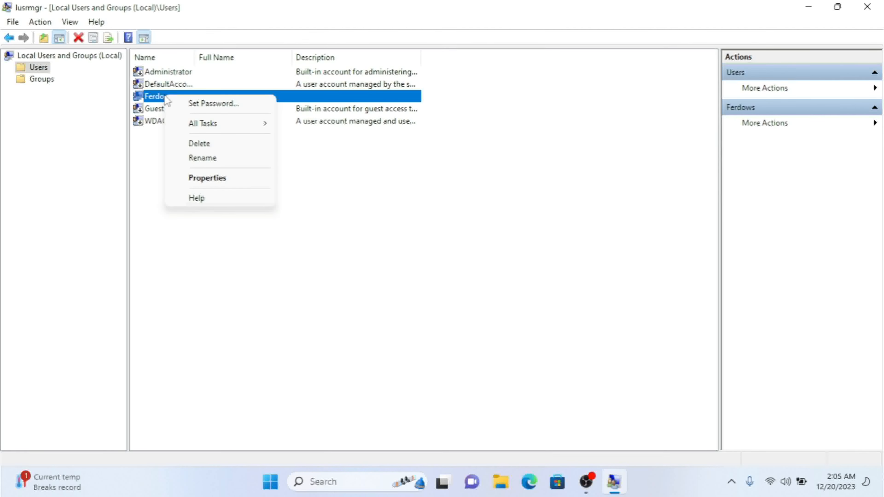
left_click(212, 178)
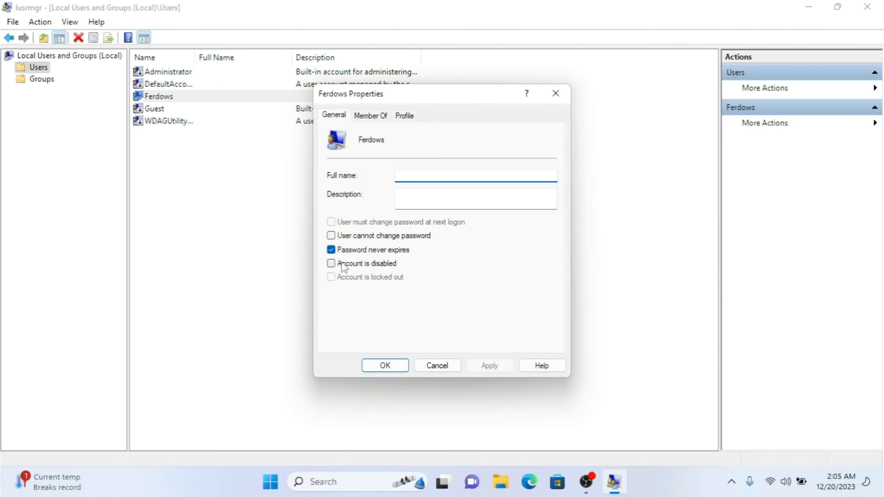
left_click(342, 267)
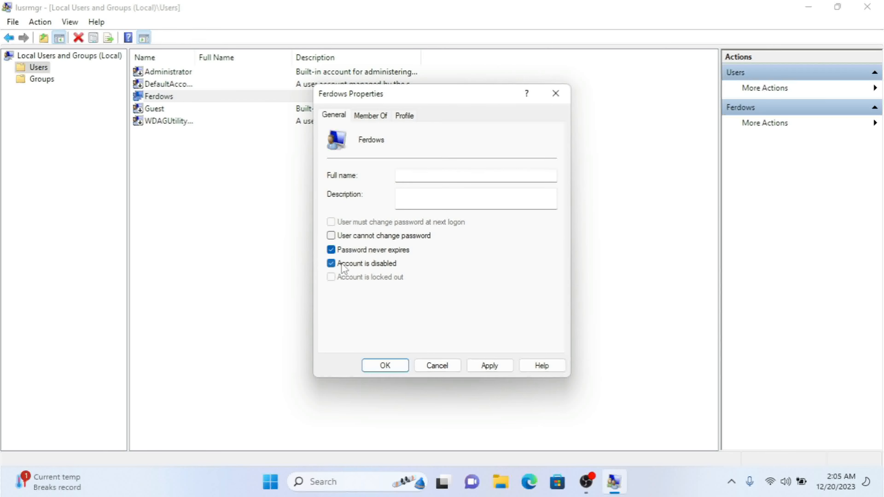
left_click(456, 366)
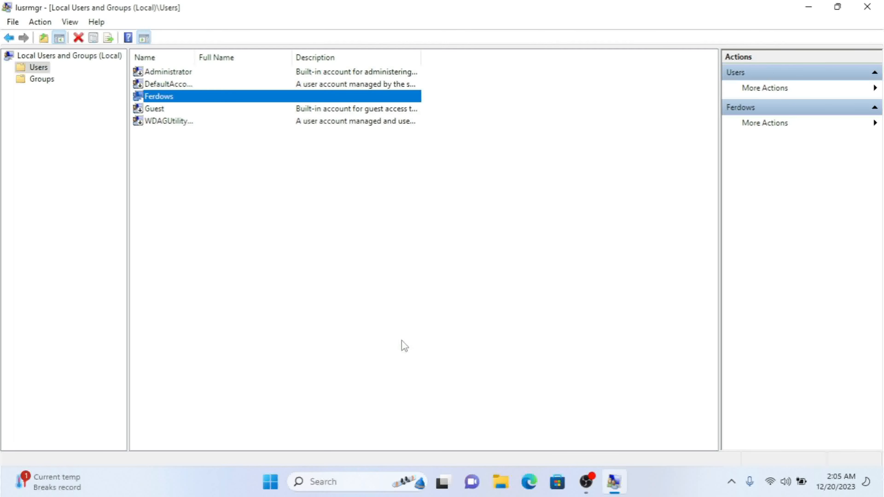
Start a new local user account and enter its user name, leaving the full name and password blank.
right_click(41, 67)
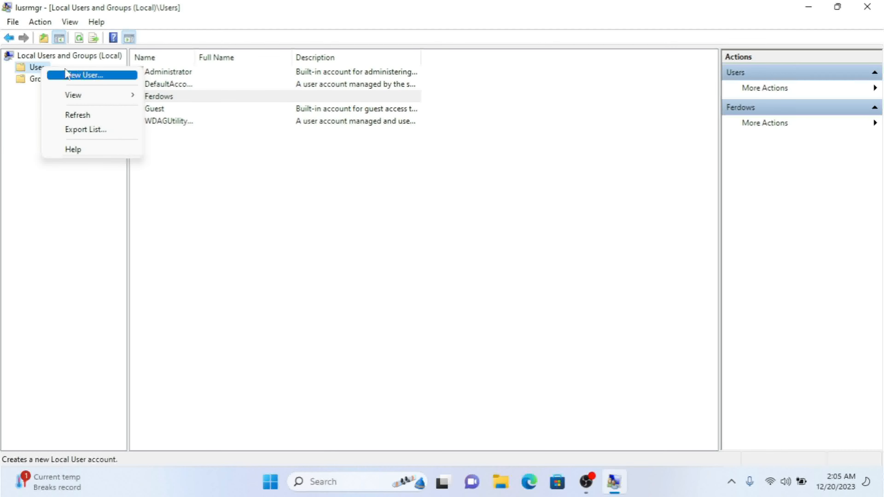
left_click(84, 75)
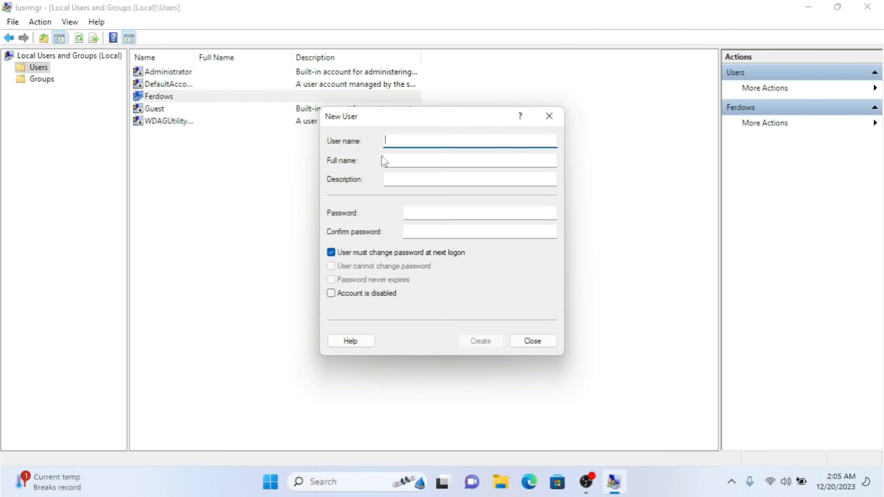
type("John")
left_click(420, 164)
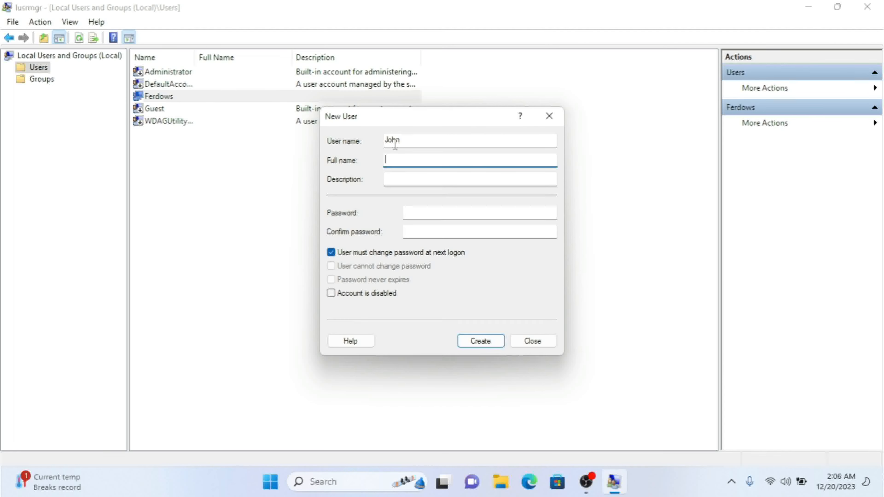
left_click(404, 140)
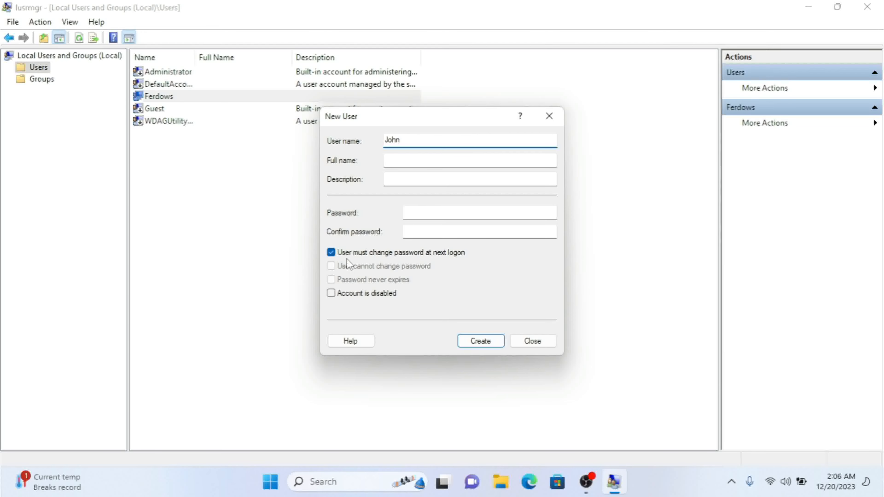
left_click(429, 213)
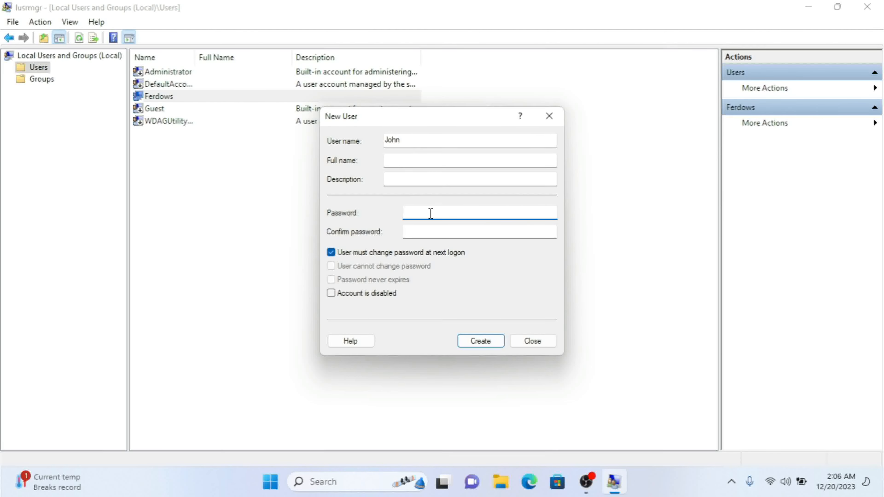
Replace the next-logon password change with User cannot change password, Password never expires and Account is disabled, and create the account.
left_click(347, 254)
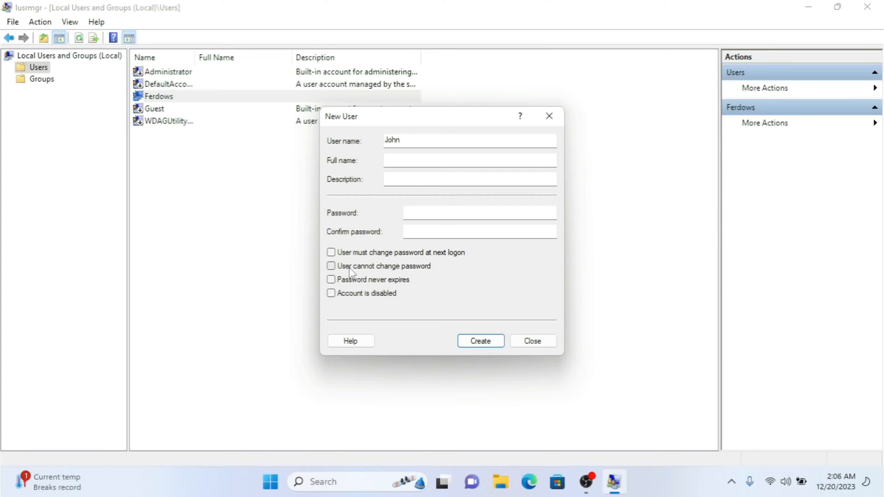
left_click(331, 267)
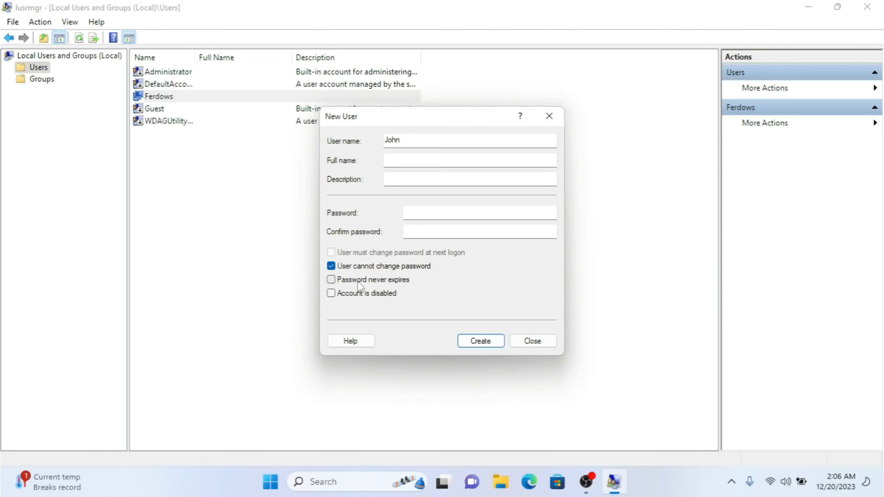
left_click(331, 280)
left_click(331, 294)
left_click(486, 336)
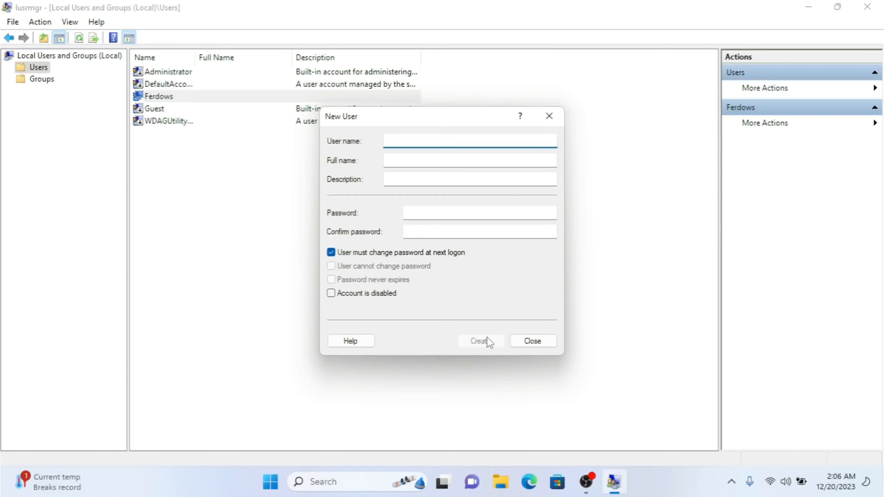
left_click(532, 341)
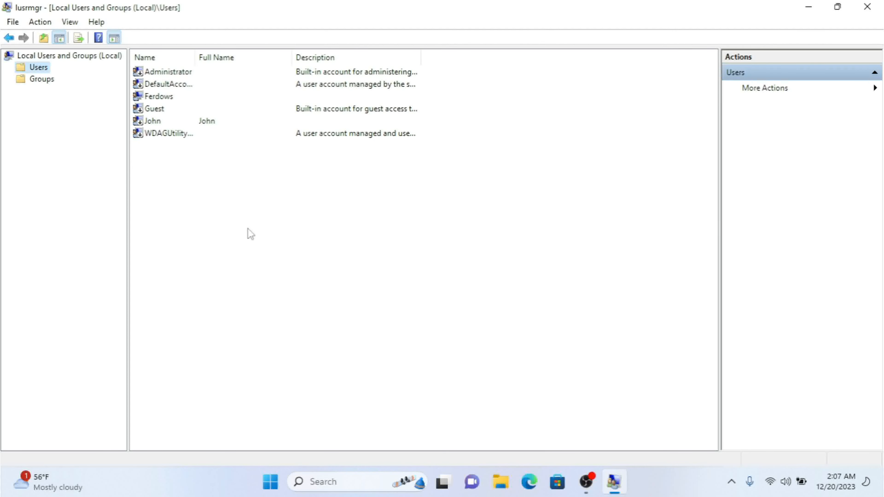
Try clearing Account is disabled for the newly created account, view its group membership, and discard the change.
left_click(153, 123)
right_click(153, 125)
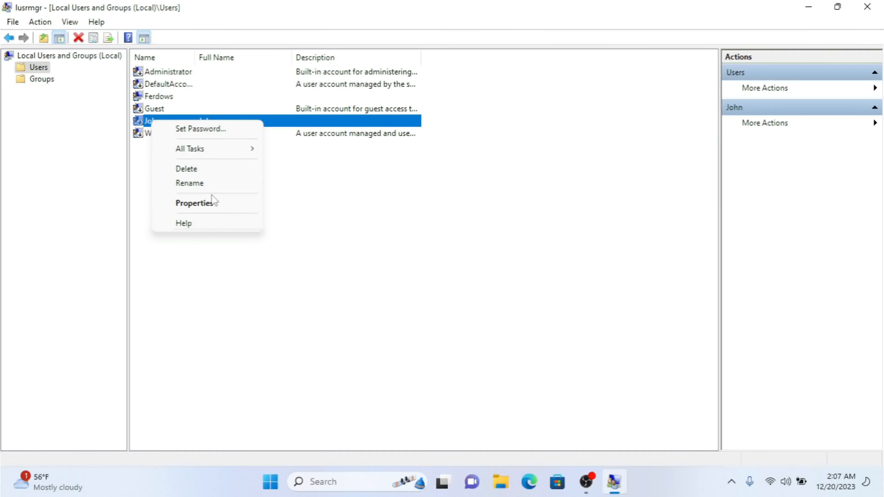
left_click(216, 206)
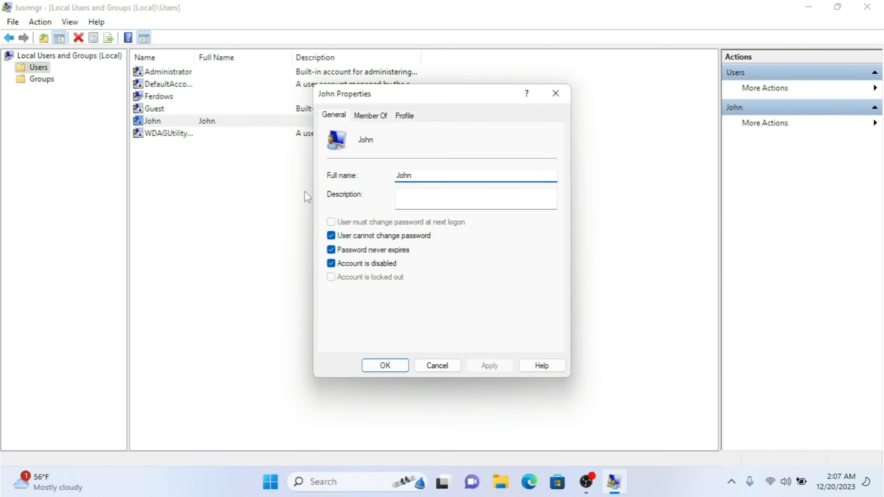
left_click(355, 265)
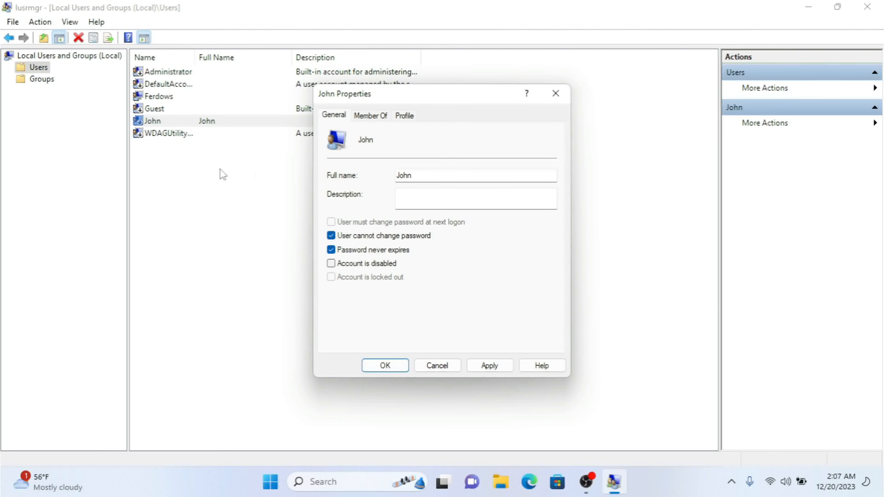
left_click(369, 116)
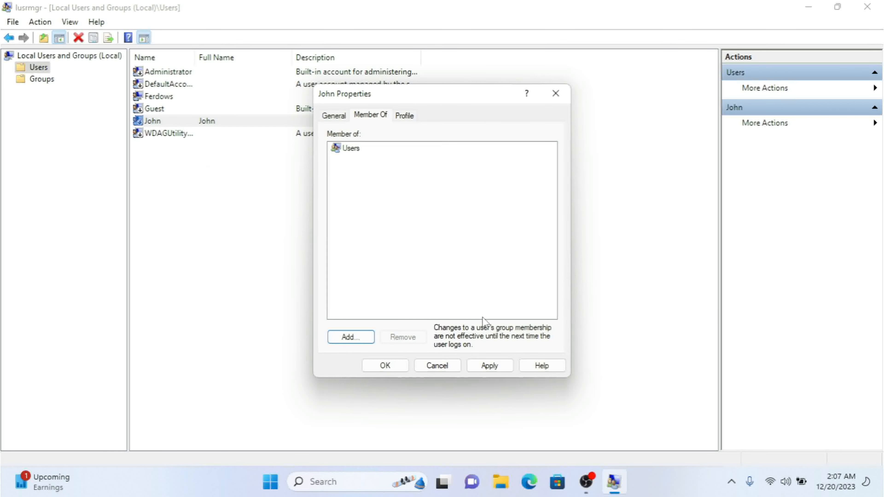
left_click(436, 366)
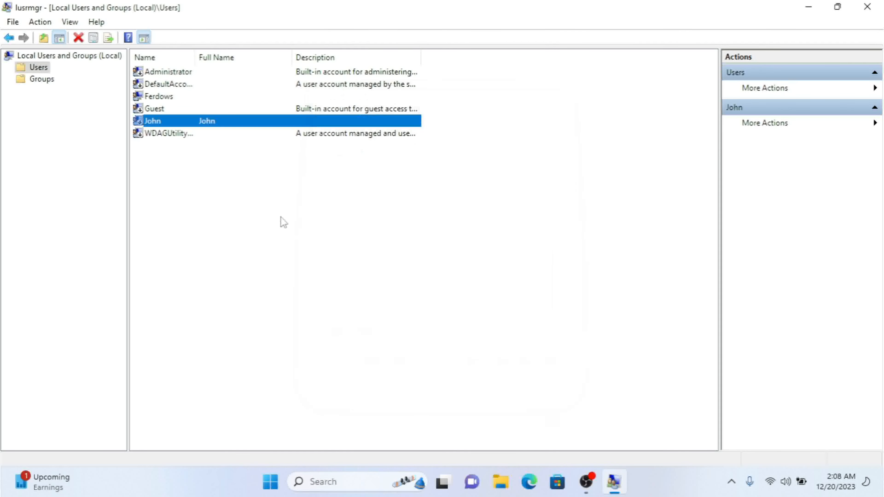
View the group membership of the user account listed directly above Guest.
left_click(155, 100)
right_click(155, 101)
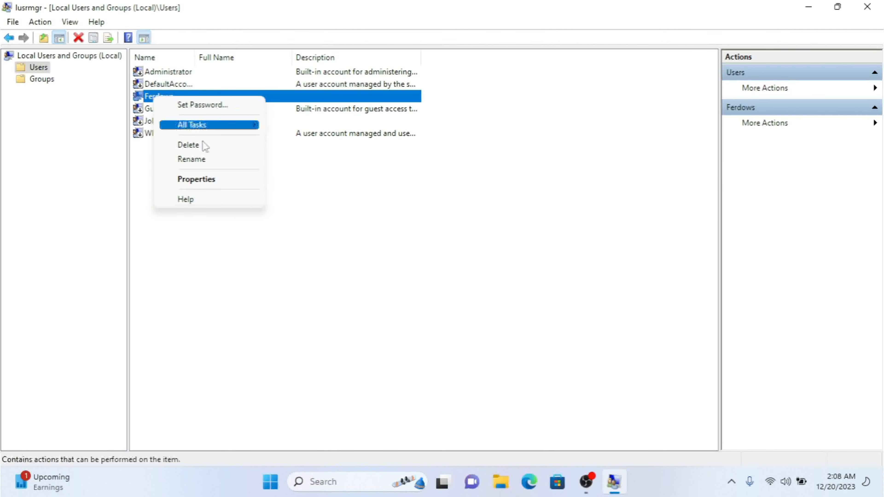
left_click(209, 179)
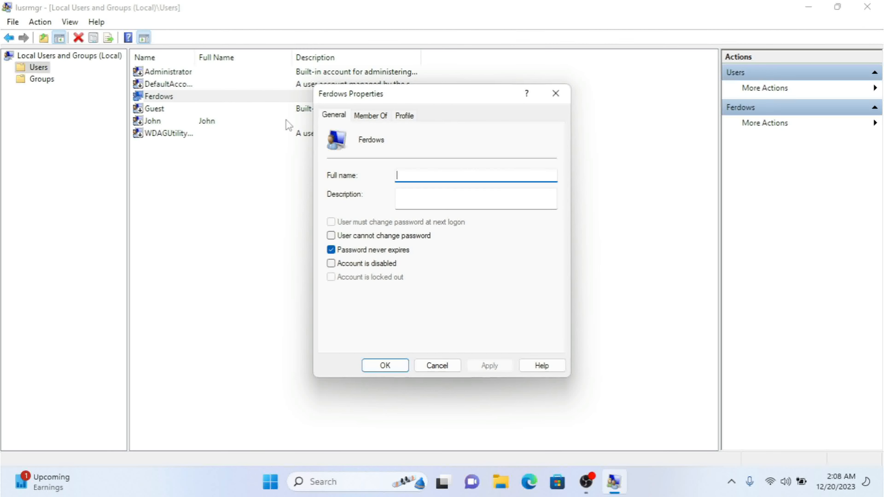
left_click(374, 117)
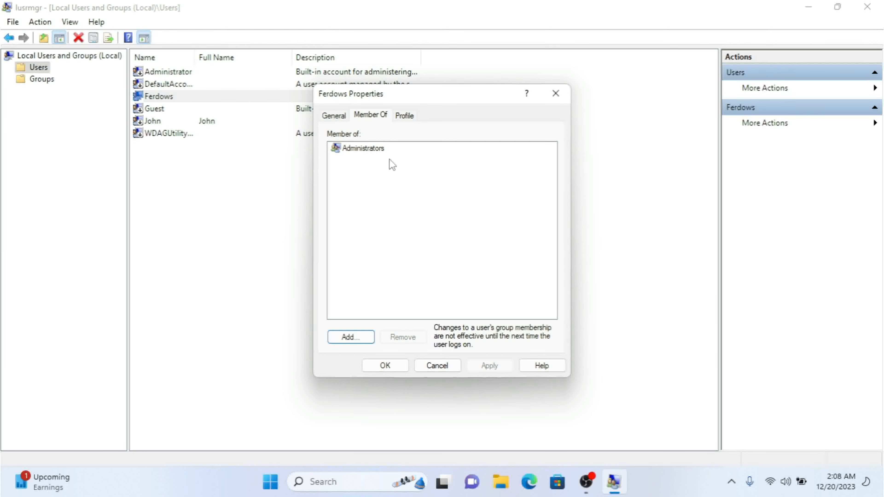
Look up all local groups this account could be added to, and close its properties without adding any.
left_click(350, 337)
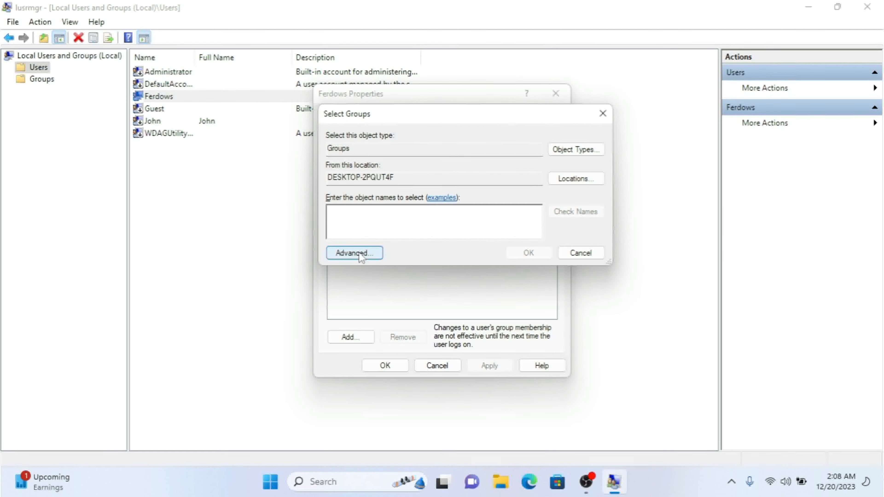
left_click(359, 254)
left_click(631, 218)
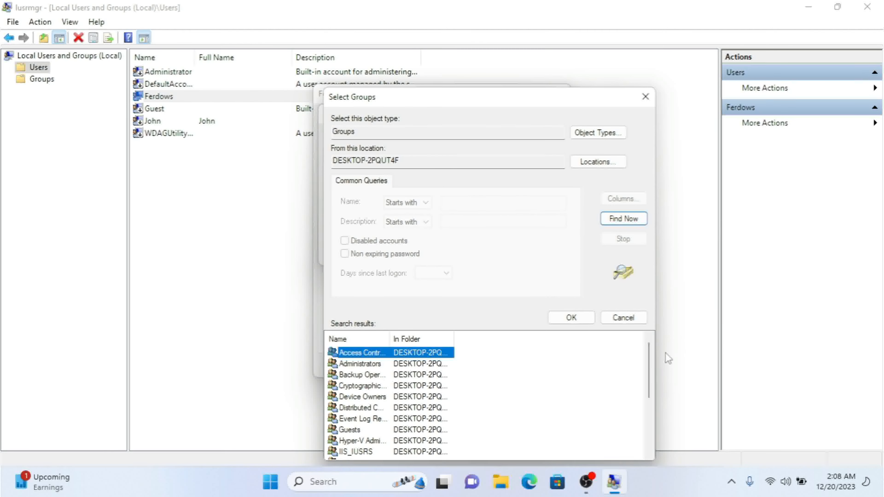
left_click_drag(651, 360, 647, 424)
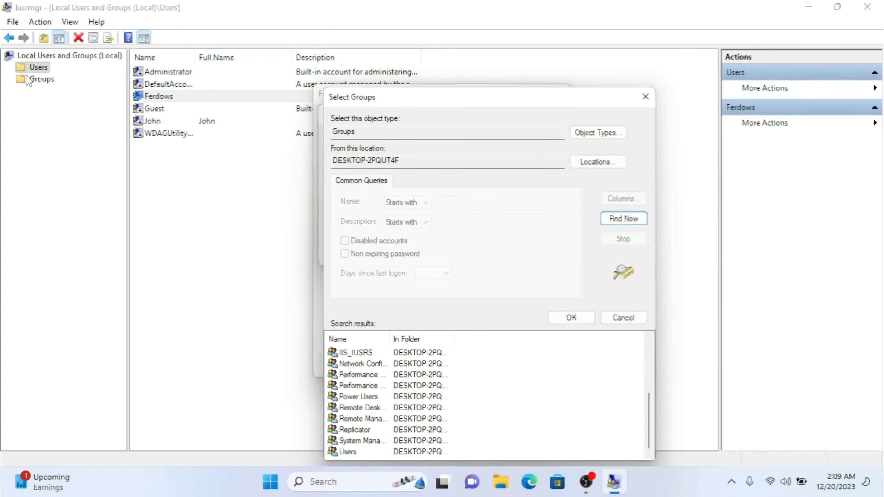
left_click(626, 317)
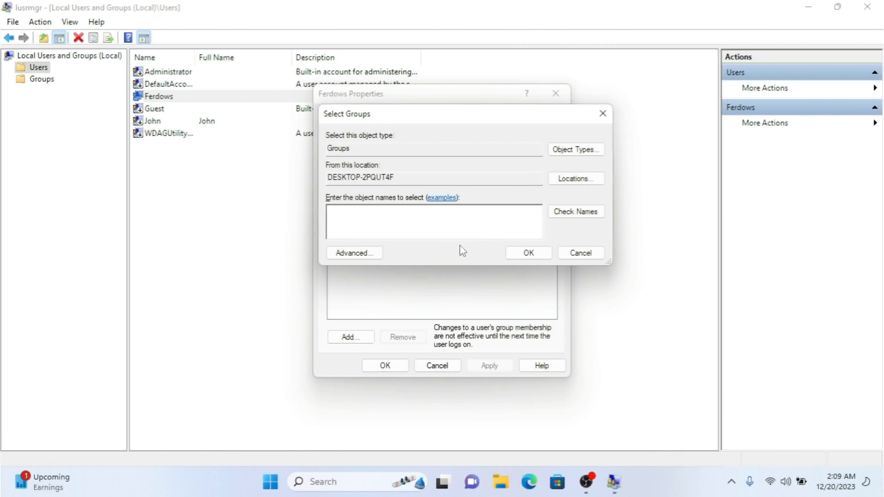
left_click(579, 250)
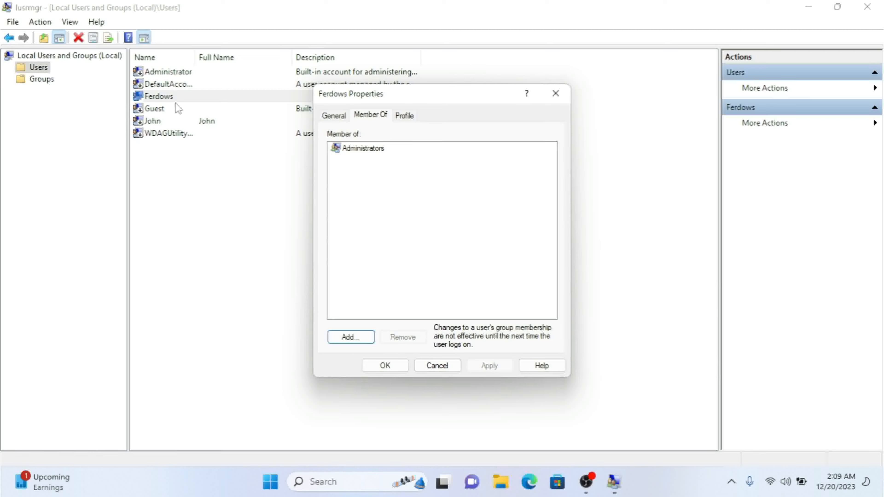
left_click(439, 369)
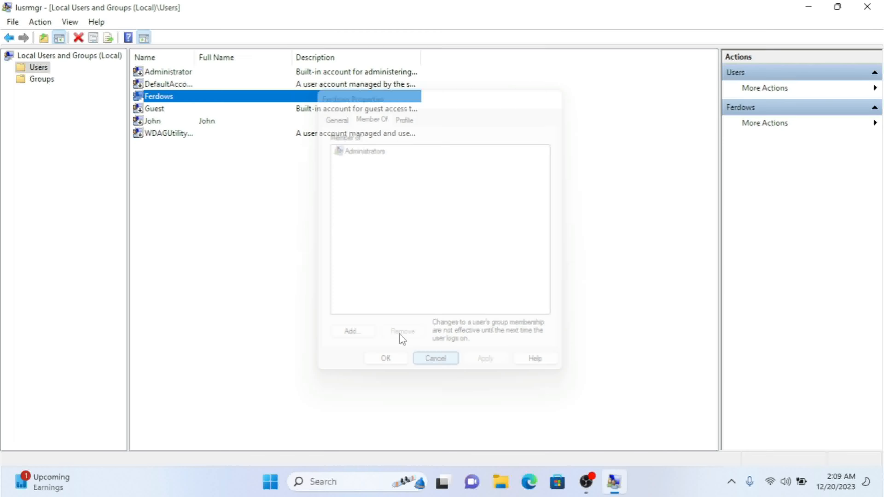
View the group membership and profile settings of the account listed directly below Guest, and close its properties.
left_click(154, 120)
right_click(154, 121)
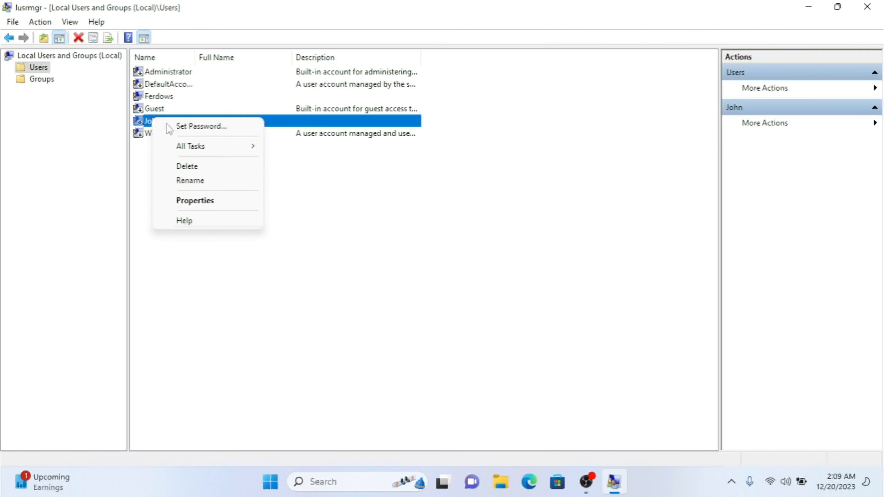
left_click(220, 205)
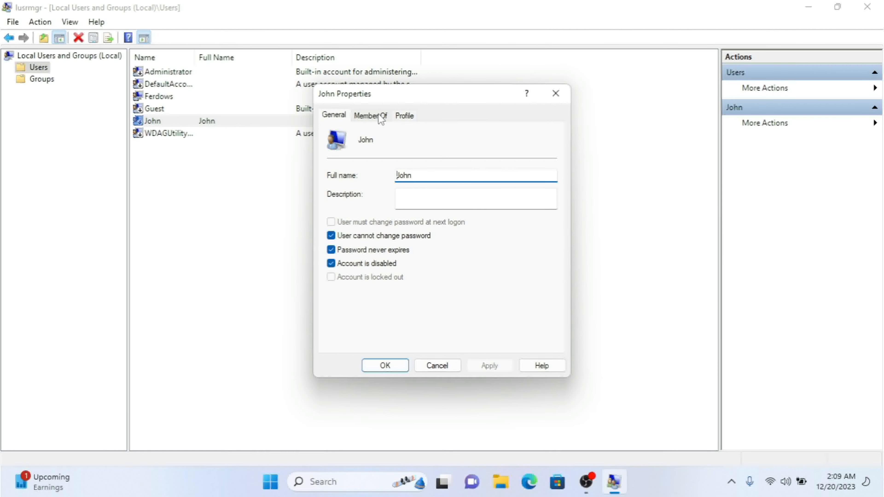
left_click(372, 116)
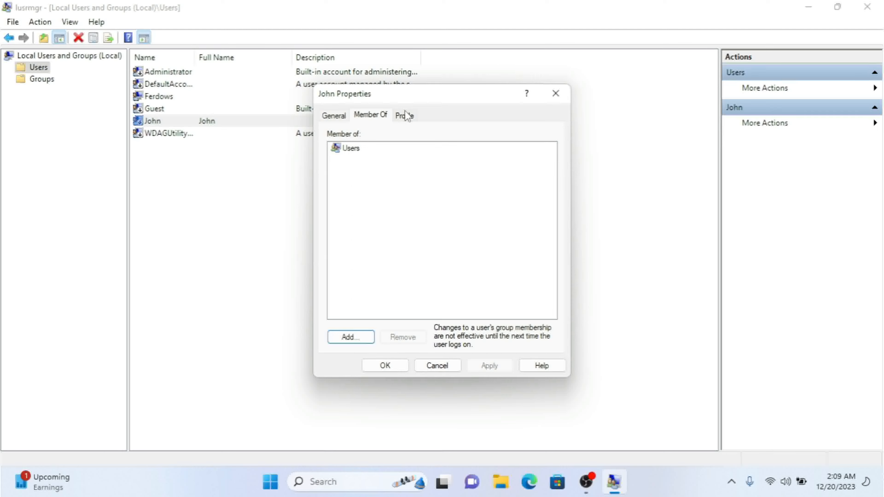
left_click(398, 117)
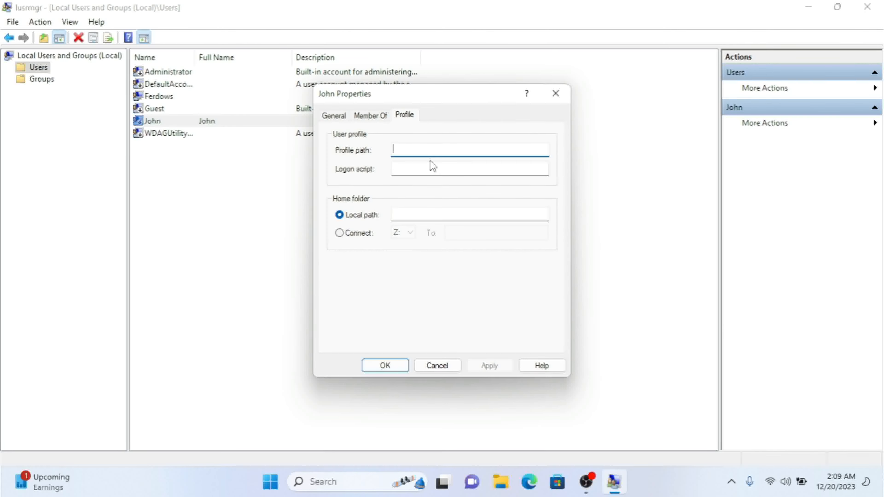
left_click(555, 93)
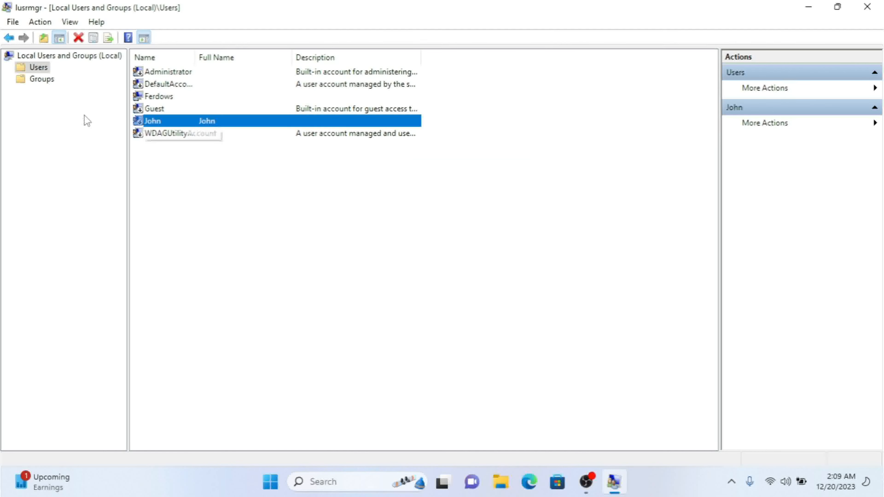
Show the local groups with a widened Name column, and view the members of the Administrators group.
left_click(43, 83)
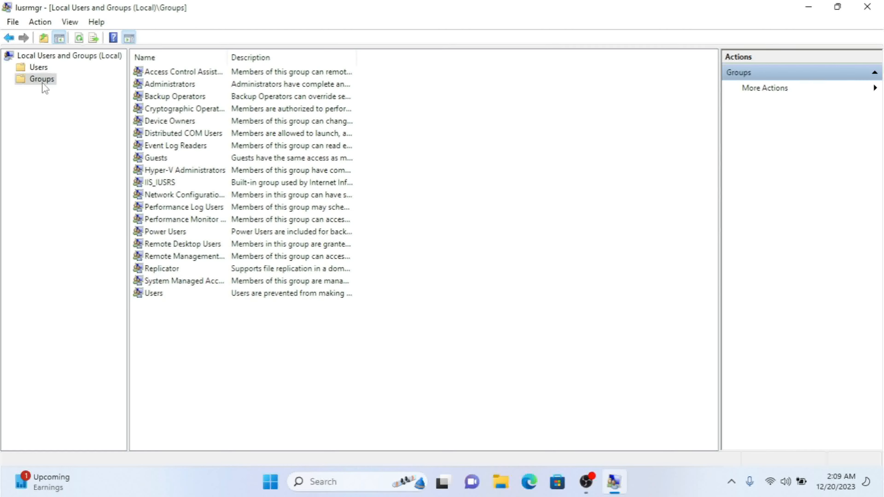
left_click_drag(229, 56, 414, 60)
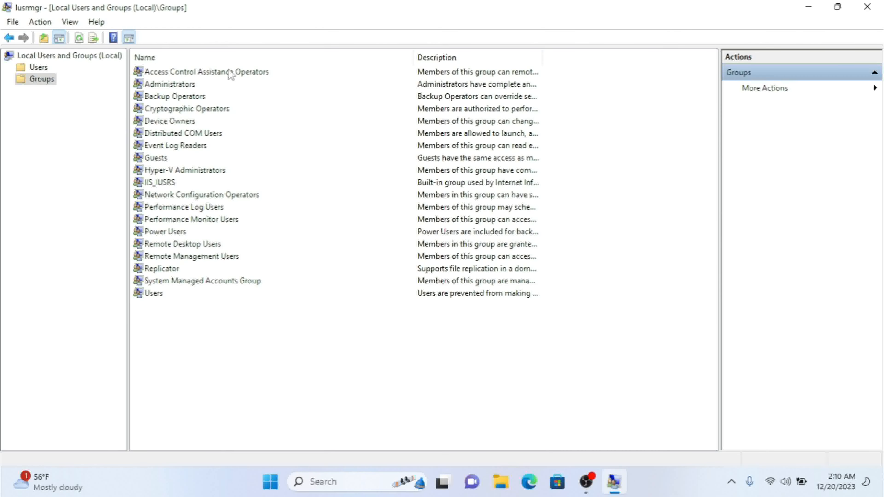
double_click(173, 86)
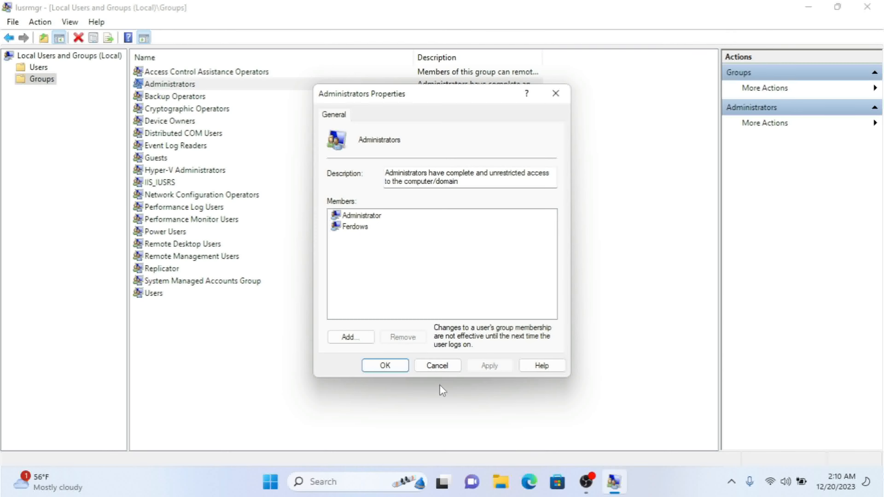
left_click(437, 365)
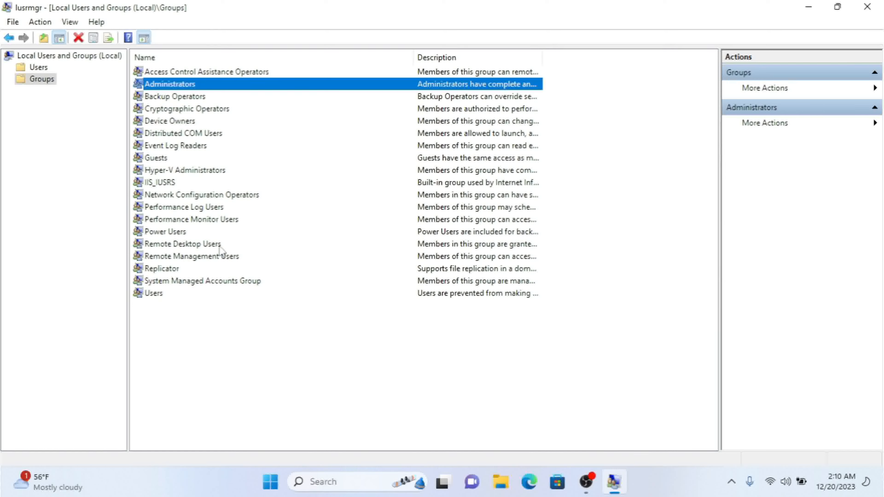
View the description and members of the Remote Desktop Users group, and close its properties.
left_click(206, 247)
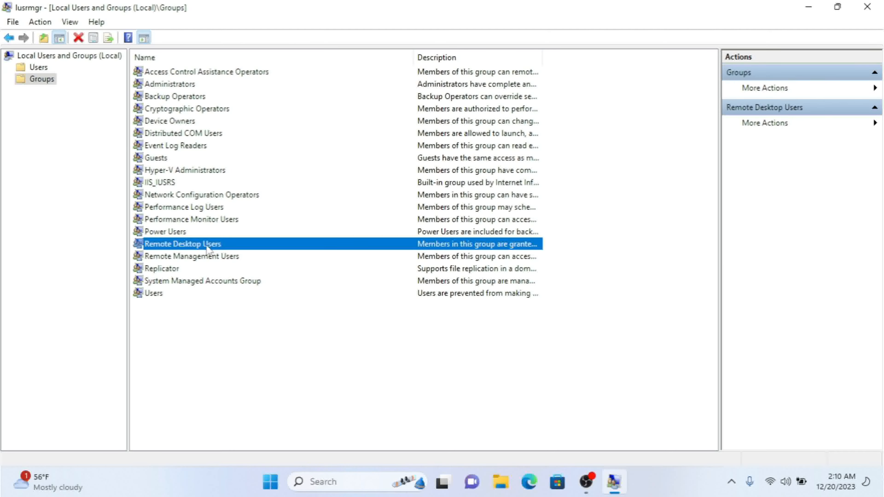
double_click(175, 248)
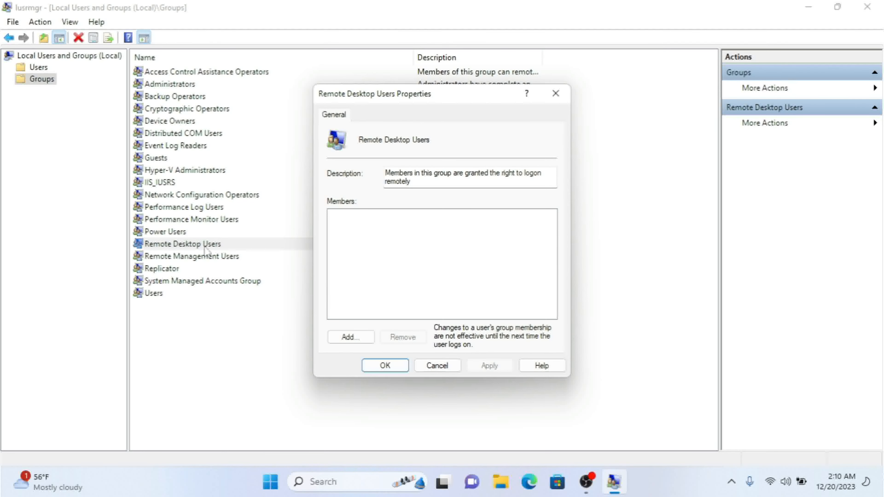
left_click(433, 364)
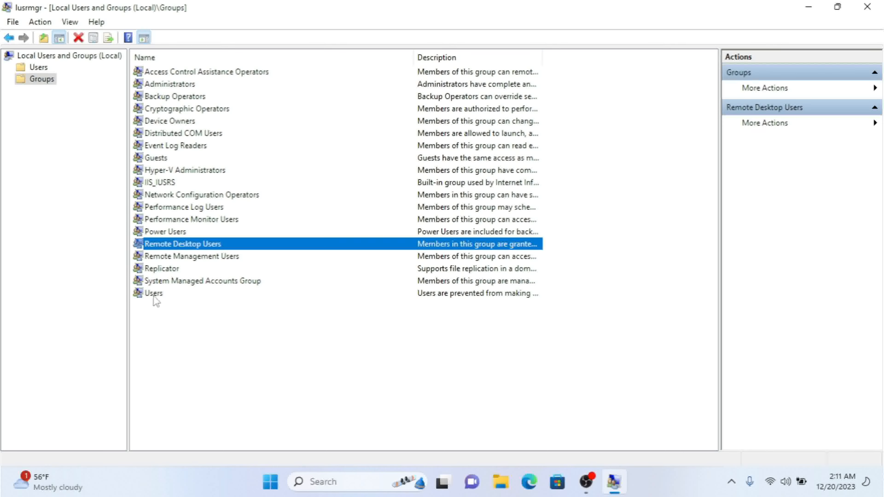
View the Users group's members, look up accounts to add, select the newly created account, and cancel without adding it.
double_click(154, 296)
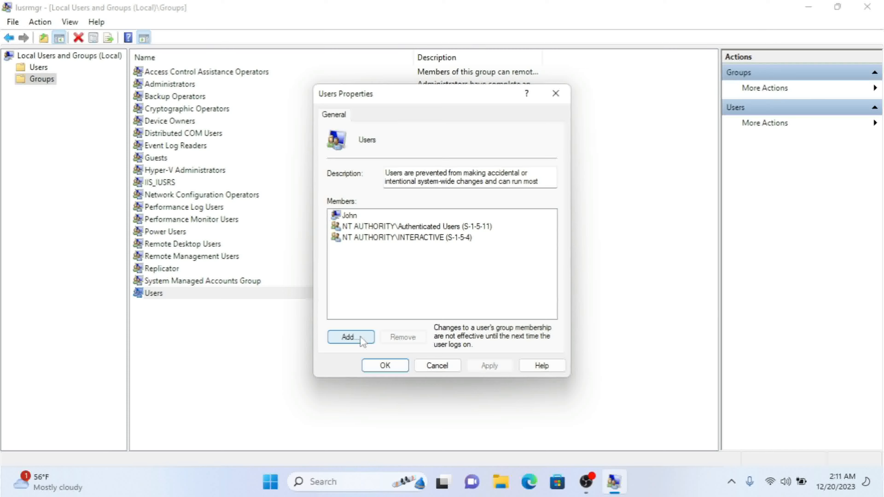
left_click(349, 337)
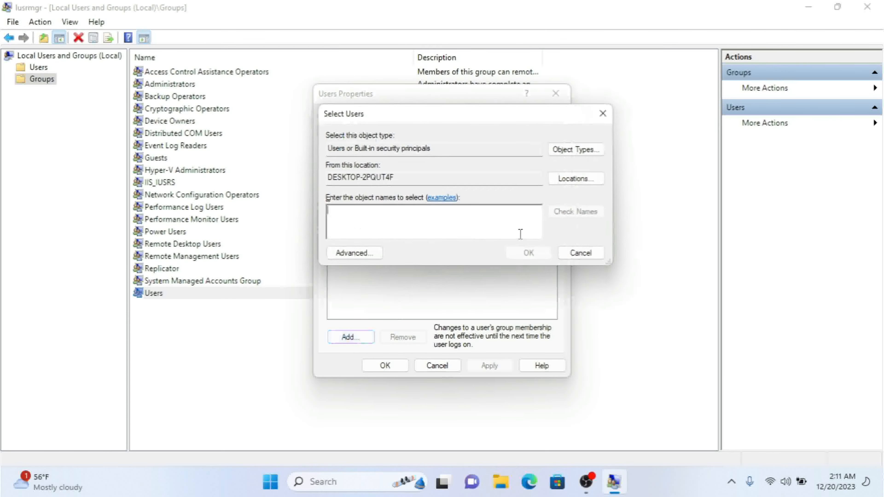
left_click(344, 254)
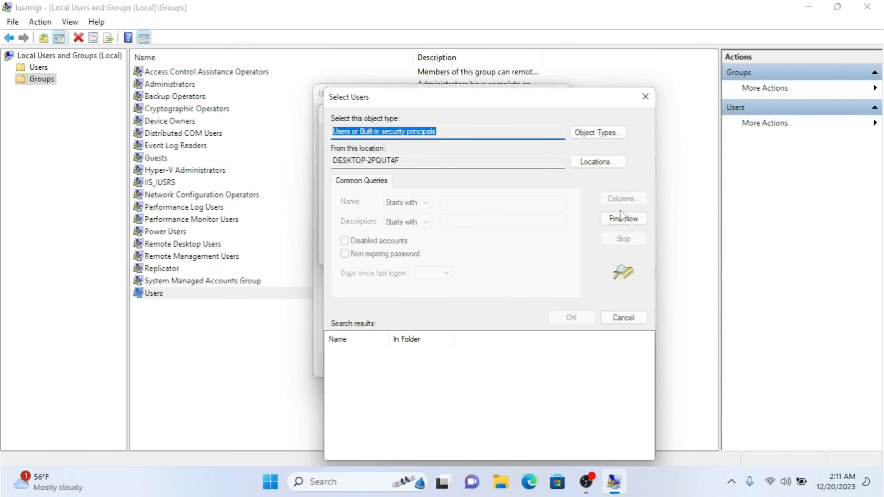
left_click(624, 218)
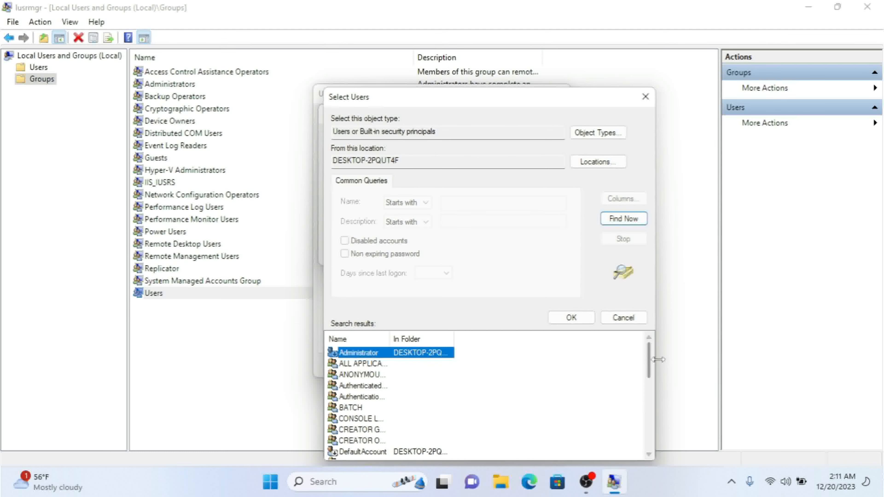
left_click_drag(650, 351, 654, 388)
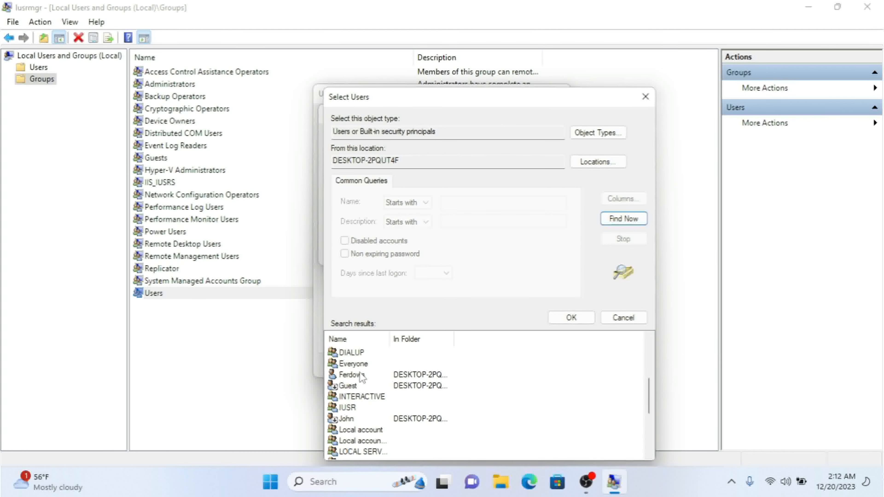
left_click(353, 420)
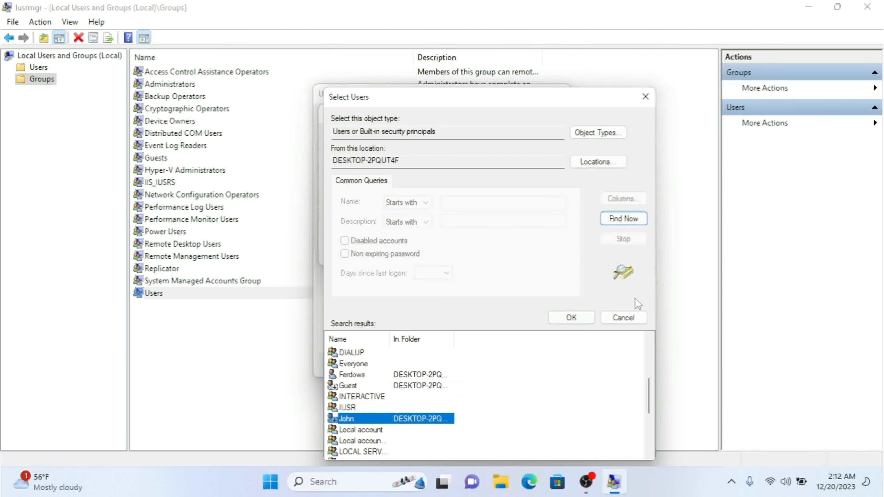
left_click(623, 318)
left_click(583, 254)
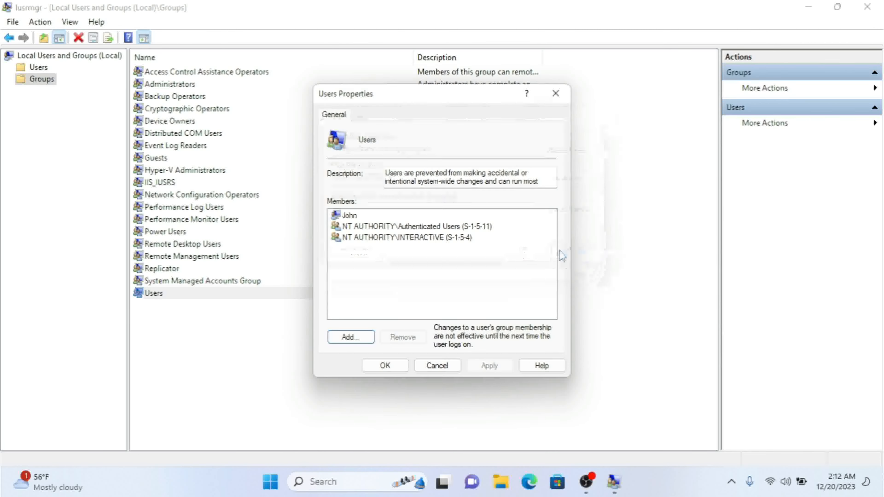
left_click(429, 364)
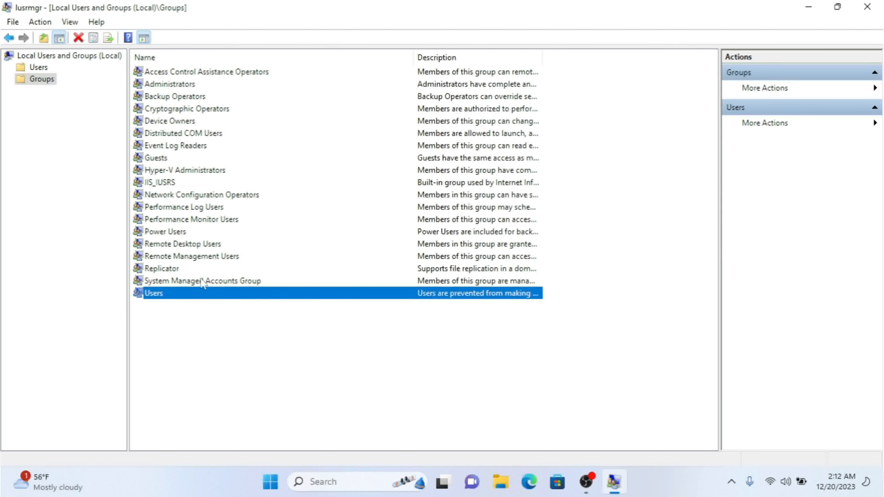
Start a new local group named Data Backups.
right_click(46, 79)
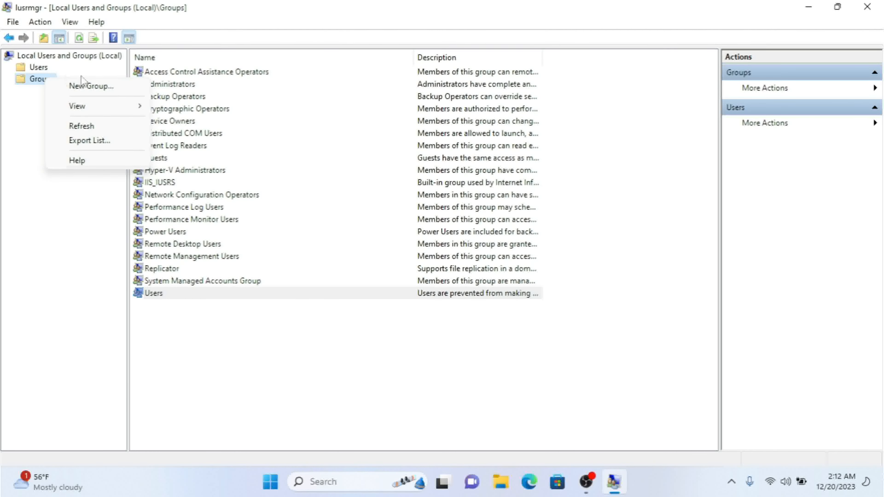
left_click(96, 86)
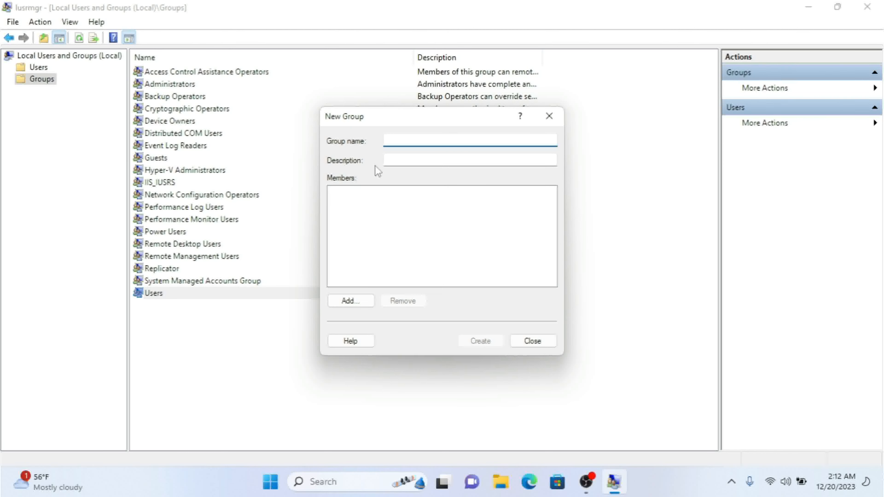
type("Data Backups")
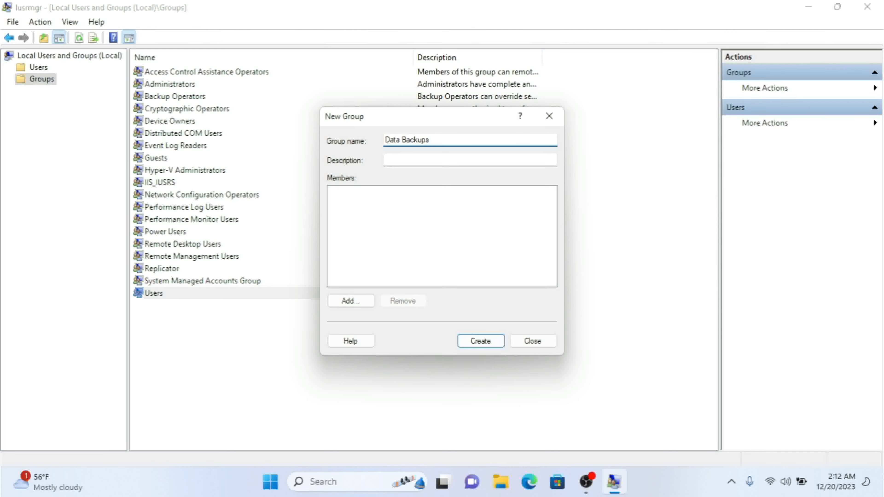
Find the newly created local user account in the account search and add it as a member of the new Data Backups group.
left_click(358, 302)
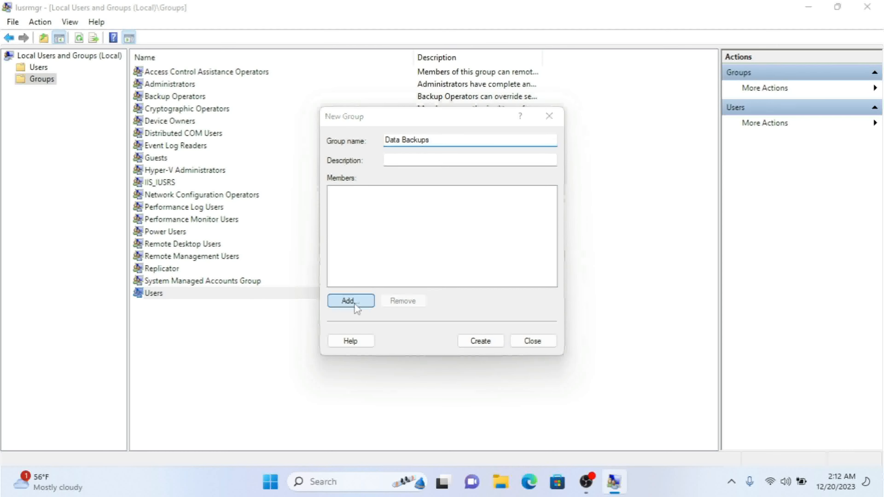
left_click(343, 299)
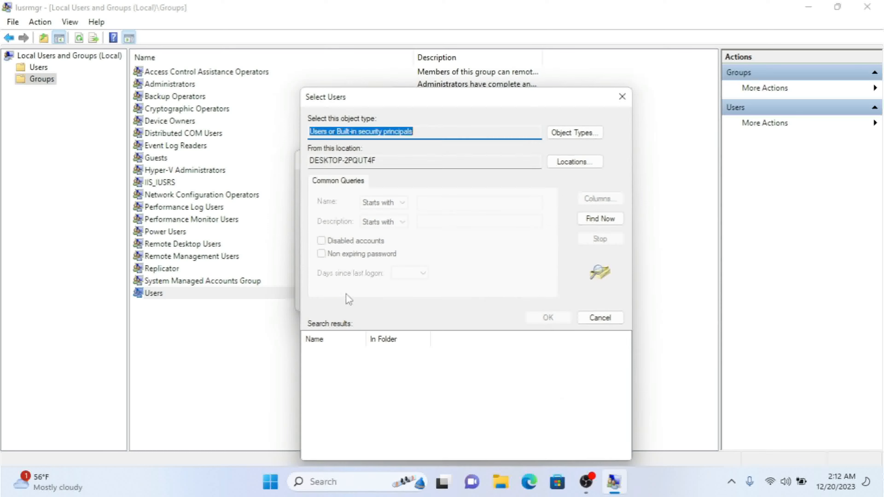
left_click(599, 219)
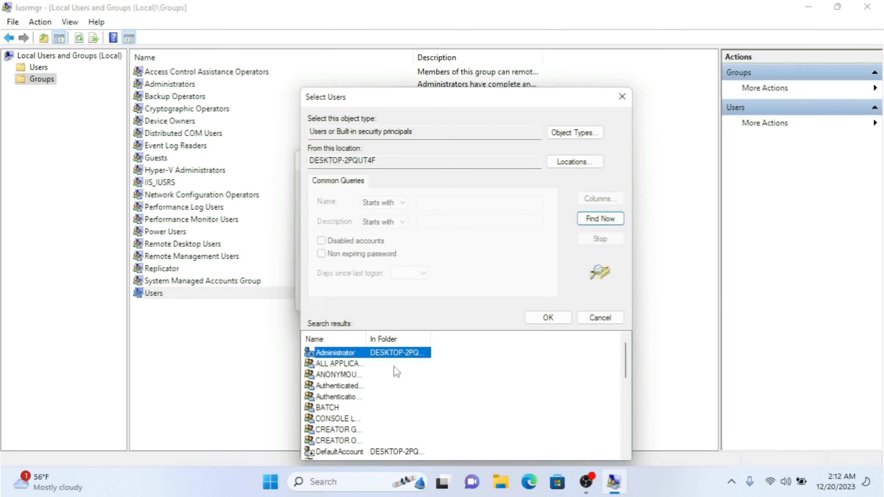
key("j")
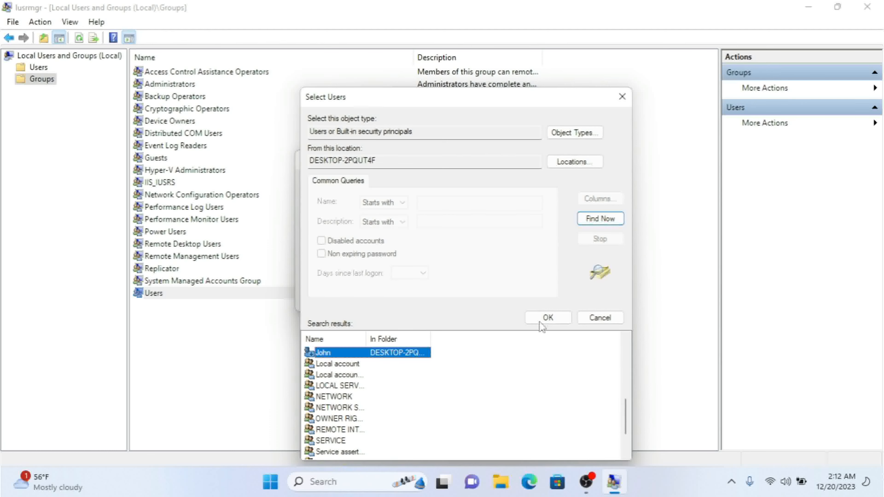
left_click(548, 318)
left_click(506, 296)
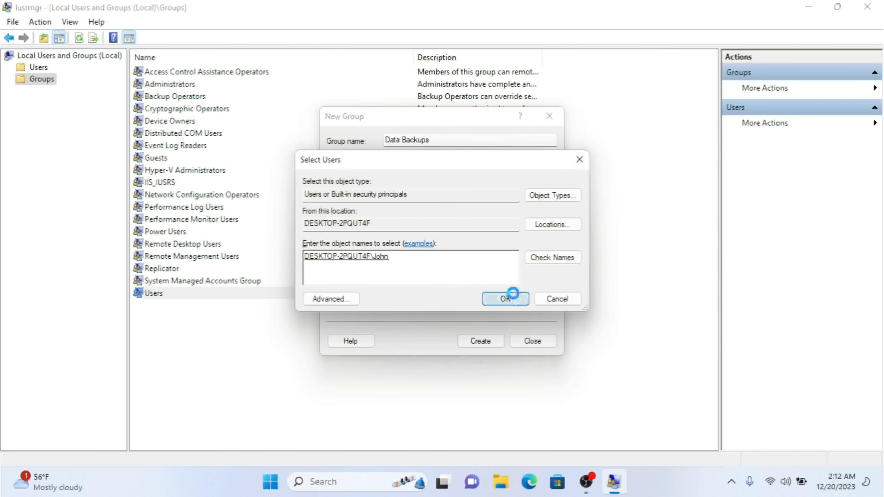
Add the user account listed between Everyone and Guest as a second member, create the Data Backups group, and close the dialog.
left_click(349, 301)
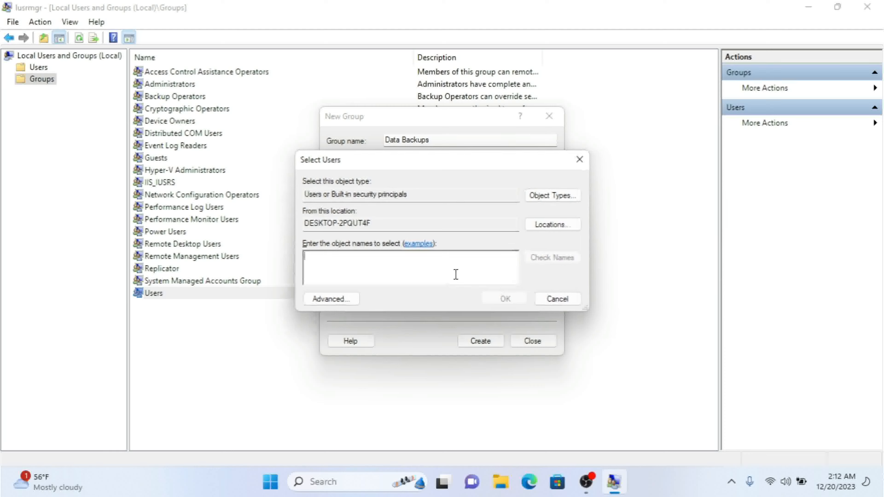
left_click(329, 299)
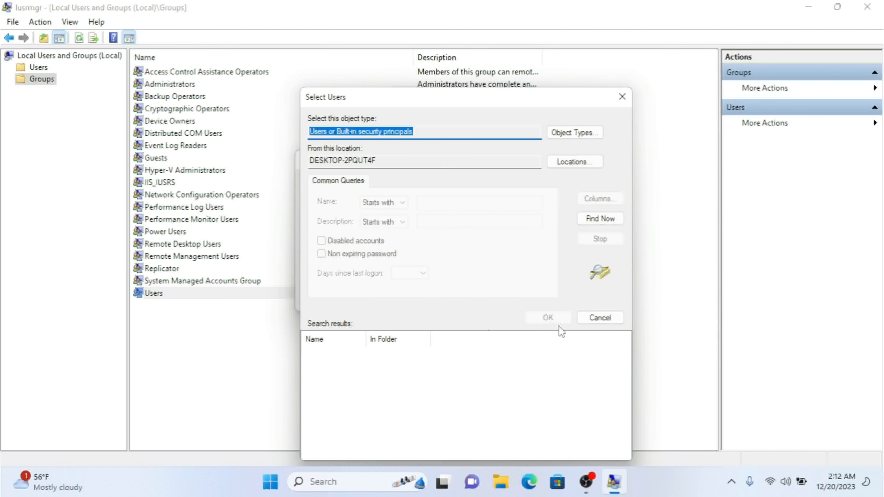
left_click(581, 219)
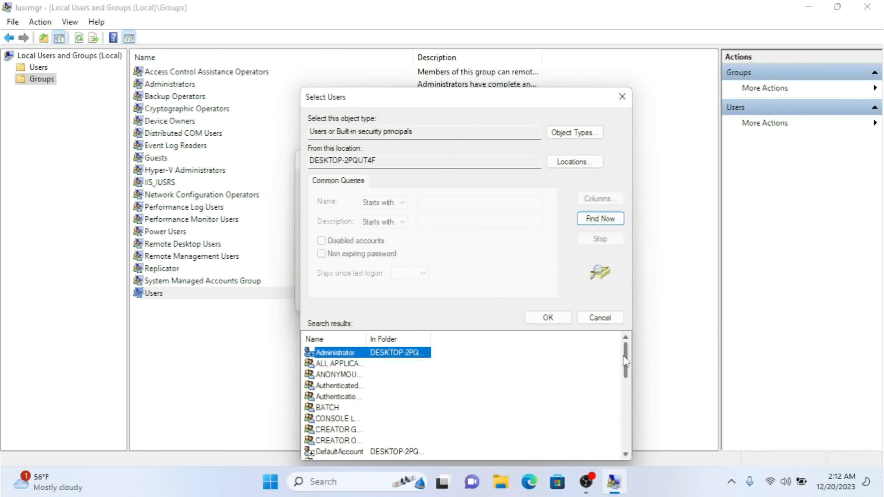
scroll(625, 390, "down", 4)
mouse_move(625, 389)
left_mouse_down()
mouse_move(626, 406)
mouse_move(631, 375)
left_mouse_up()
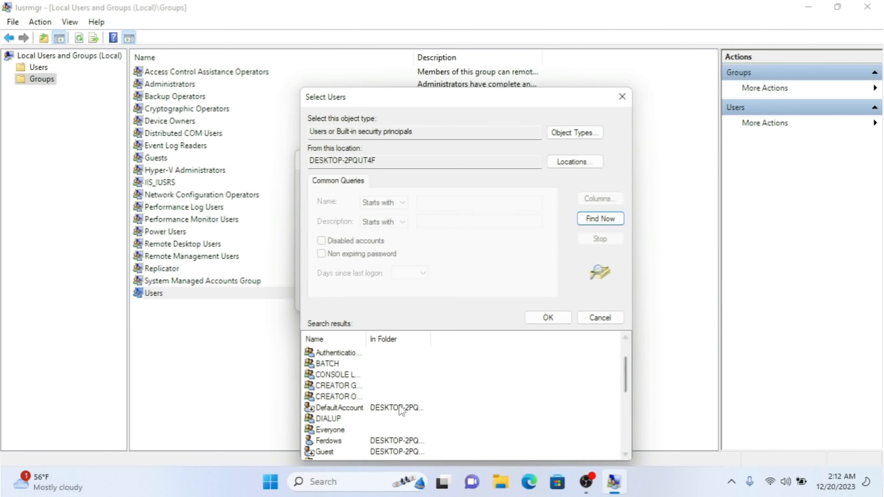
left_click(319, 377)
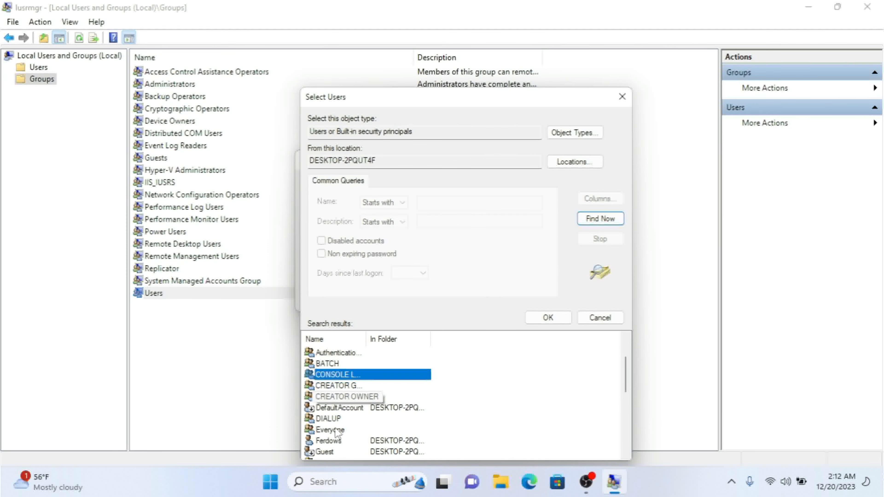
left_click(334, 441)
left_click(553, 317)
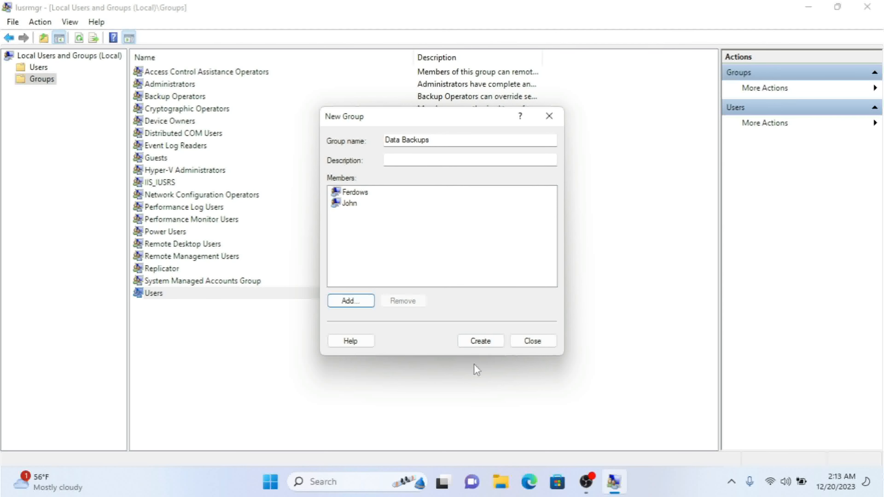
left_click(479, 341)
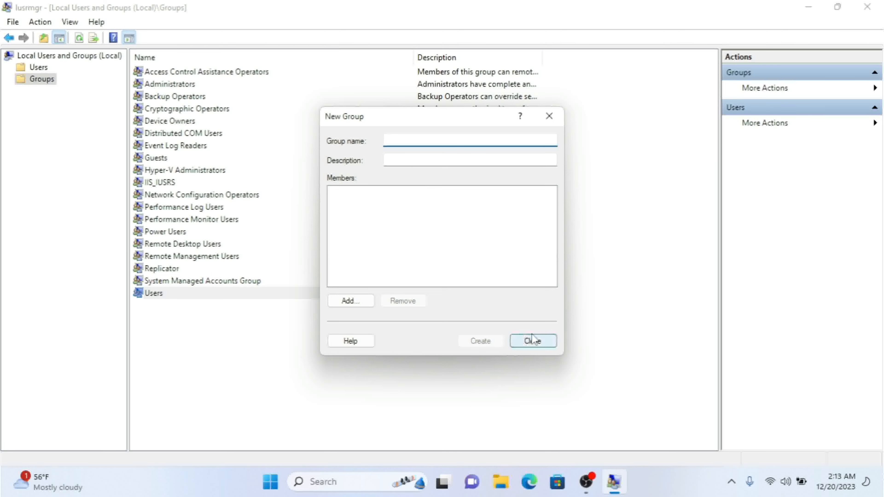
left_click(532, 340)
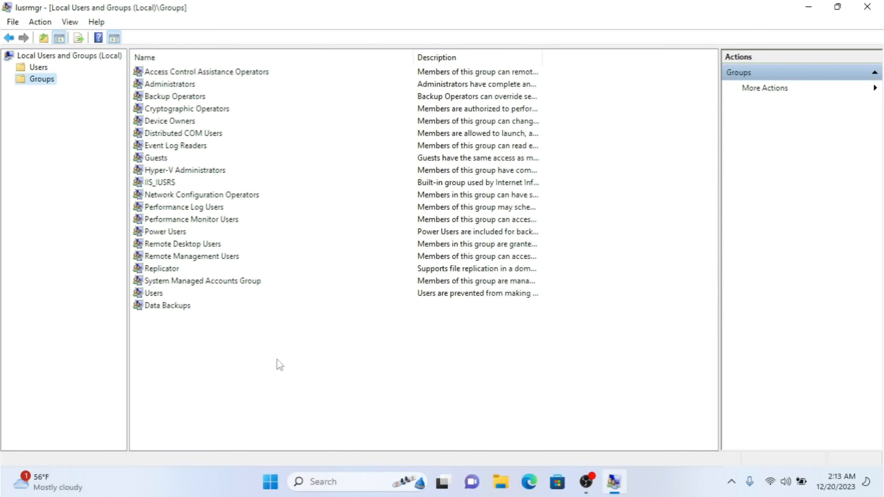
View the members of the Data Backups group and close its properties.
left_click(191, 137)
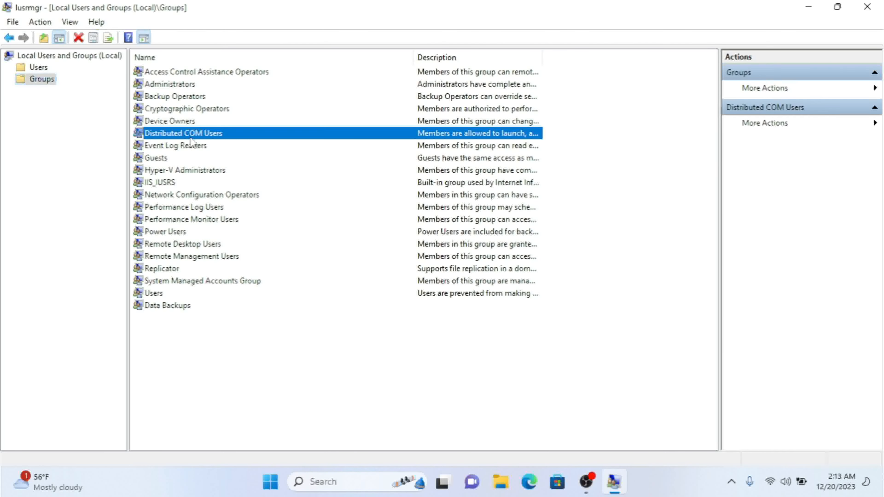
key("d")
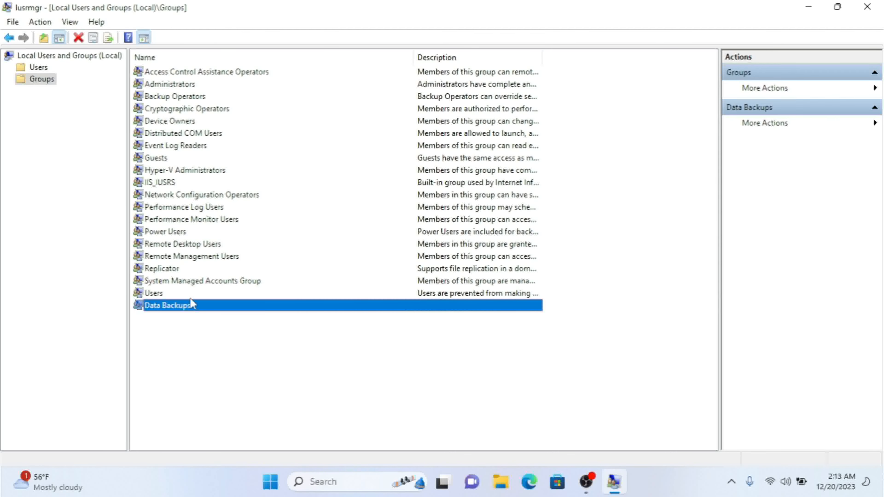
double_click(184, 309)
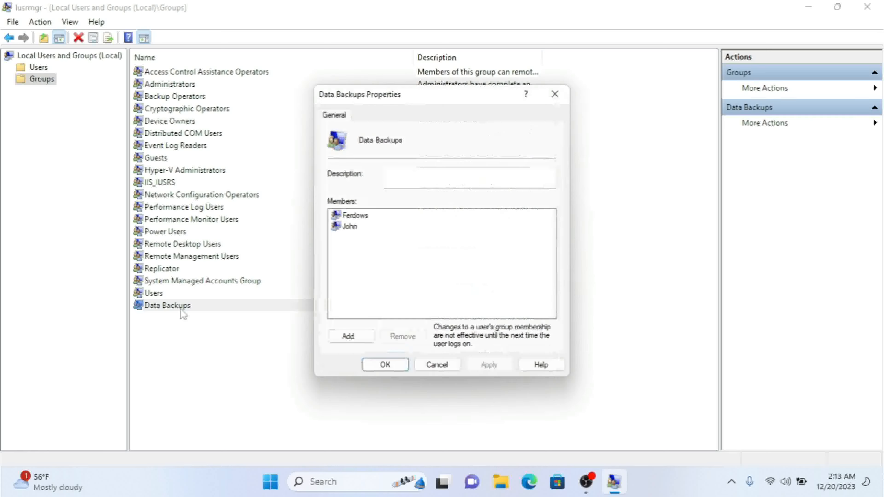
left_click_drag(440, 103, 233, 118)
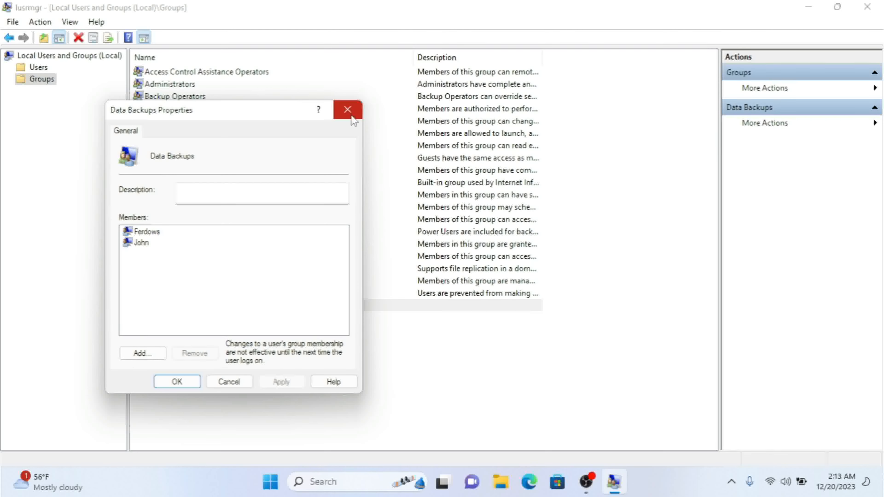
left_click(347, 109)
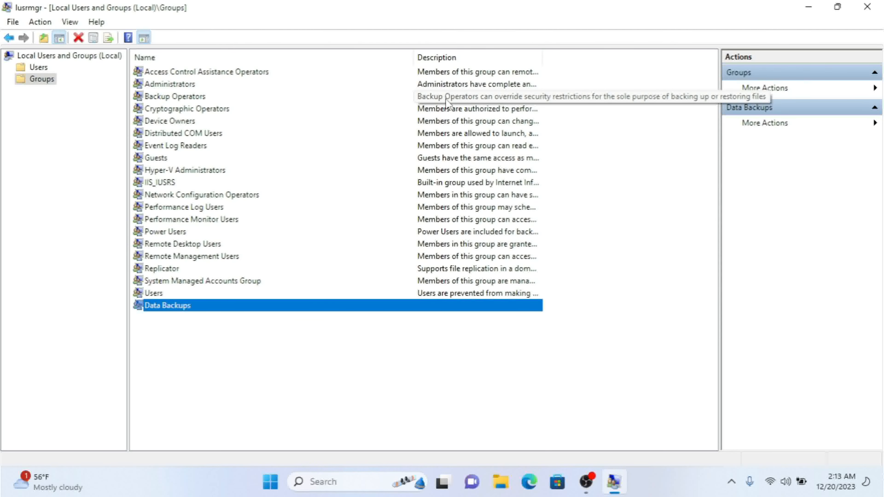
View the Backup Operators group's description and members, and compare them with the Data Backups group's properties.
double_click(446, 97)
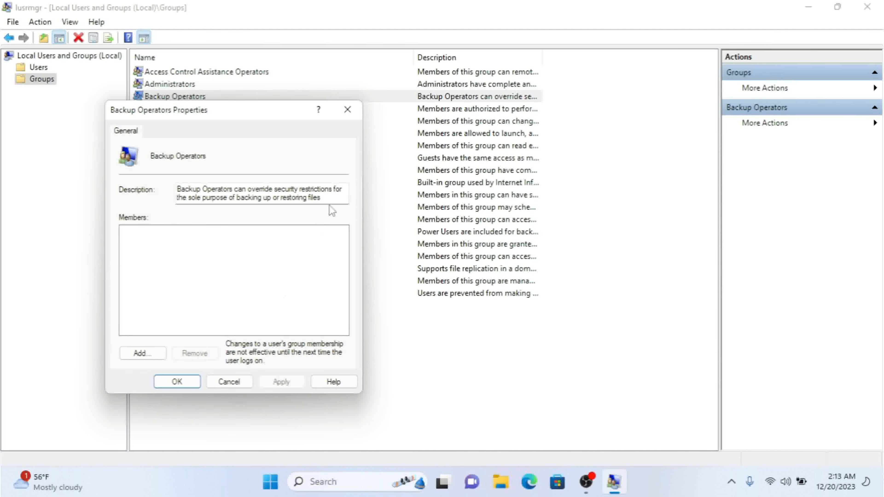
left_click(232, 381)
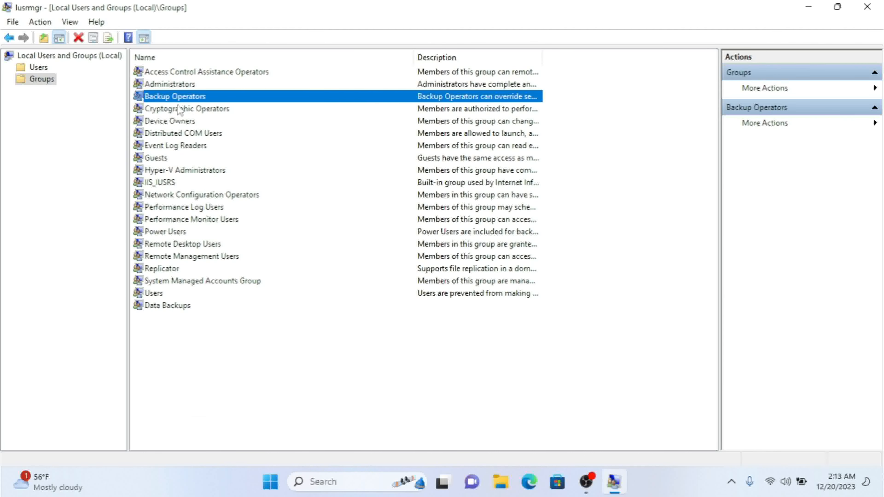
double_click(167, 305)
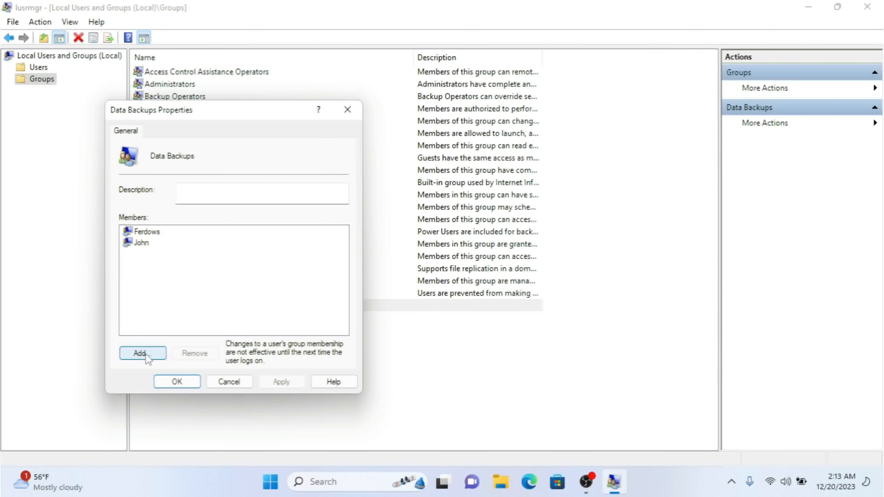
left_click(236, 387)
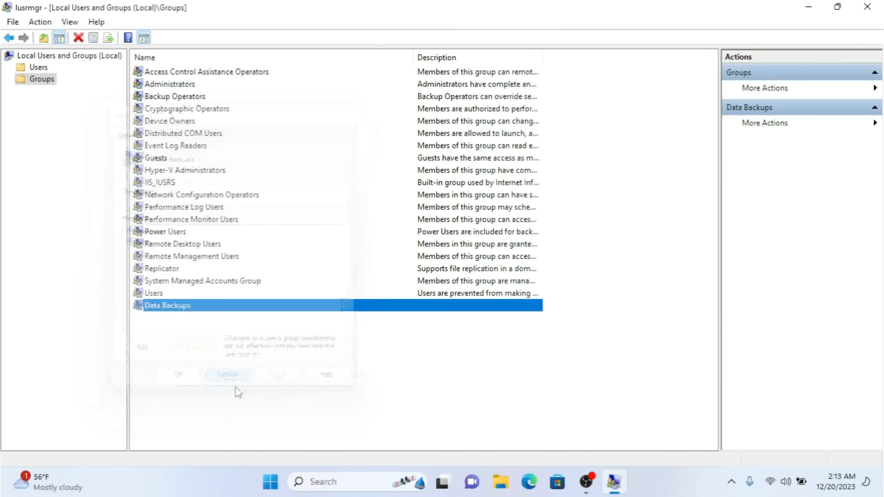
Look at the Users folder, return to Groups, and hide and restore the action pane.
left_click(35, 68)
left_click(38, 79)
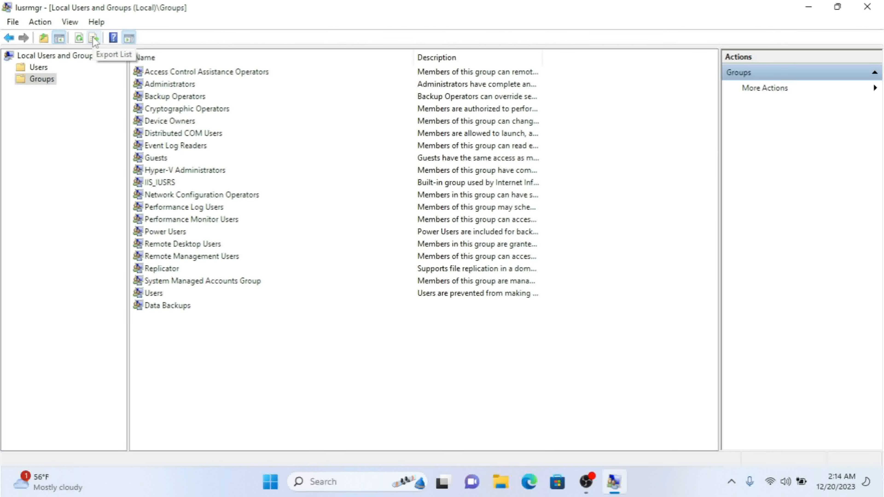
left_click(126, 38)
left_click(128, 39)
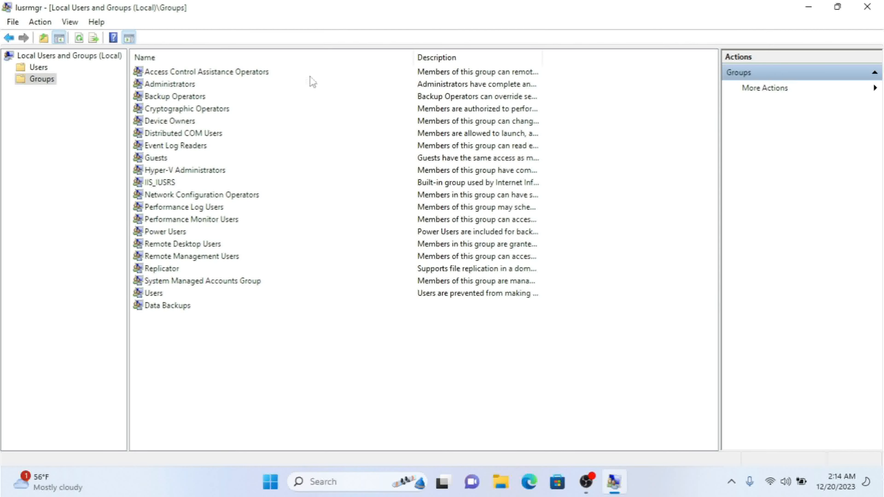
Start exporting the groups list, view the available file types, and cancel the export.
left_click(99, 37)
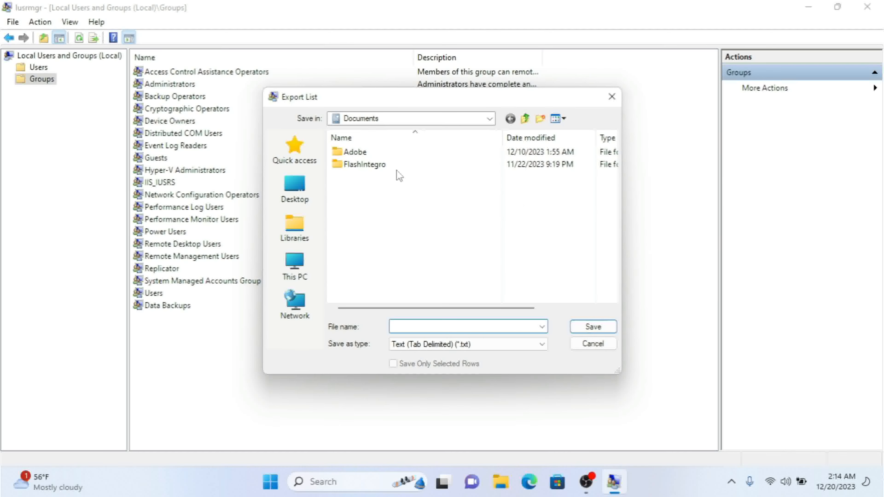
left_click(536, 345)
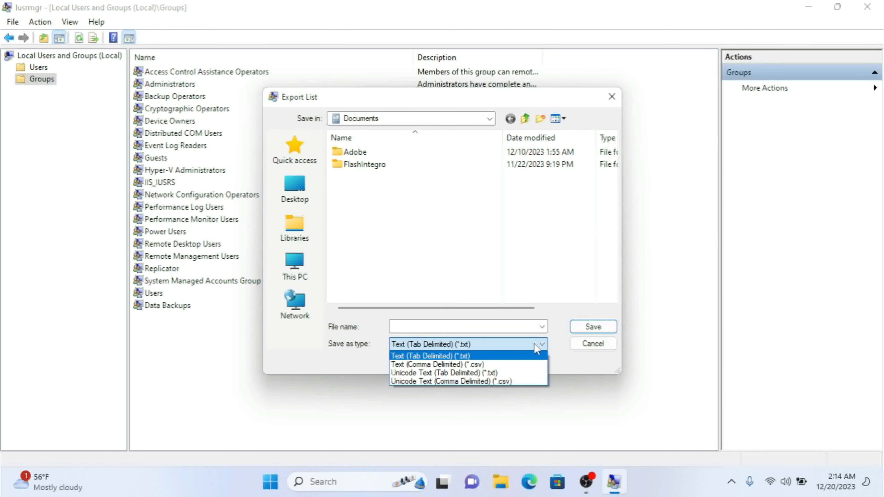
left_click(537, 346)
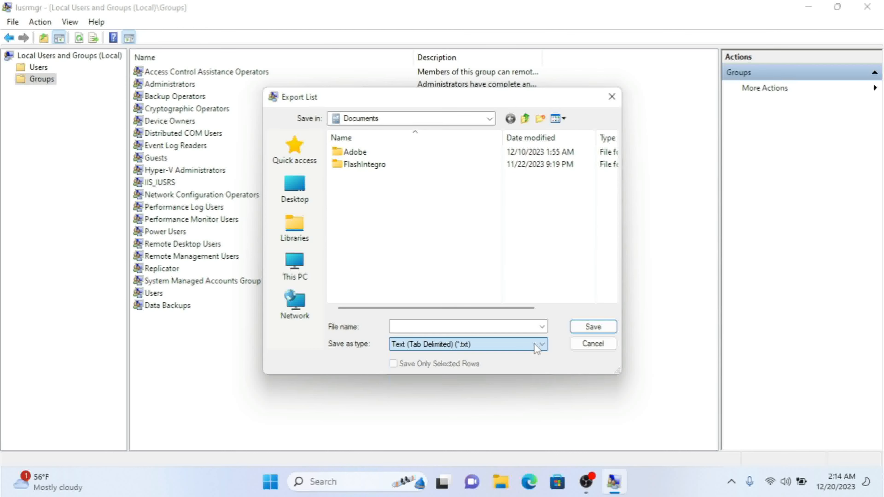
left_click(586, 345)
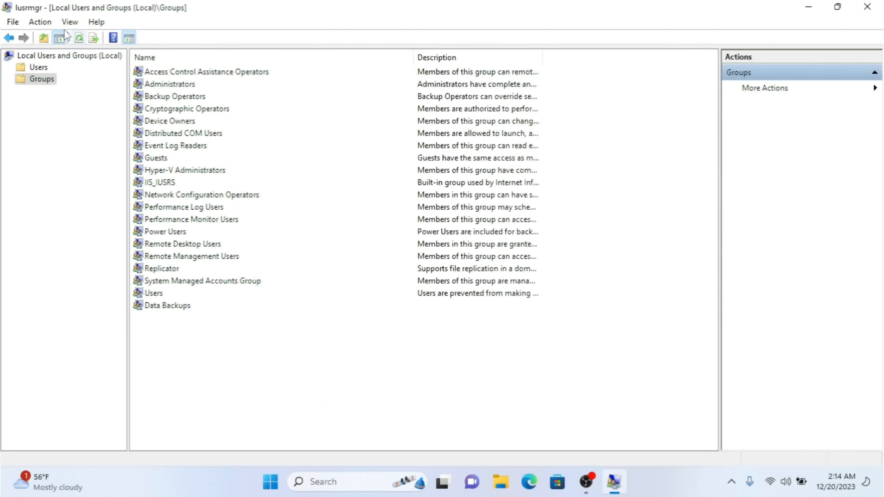
View the export options with the Hyper-V Administrators group selected, and cancel without saving.
left_click(197, 171)
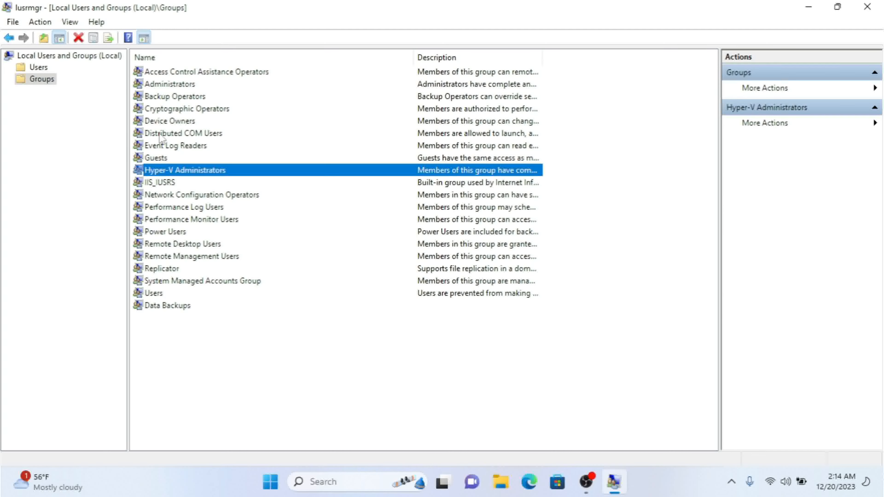
left_click(108, 38)
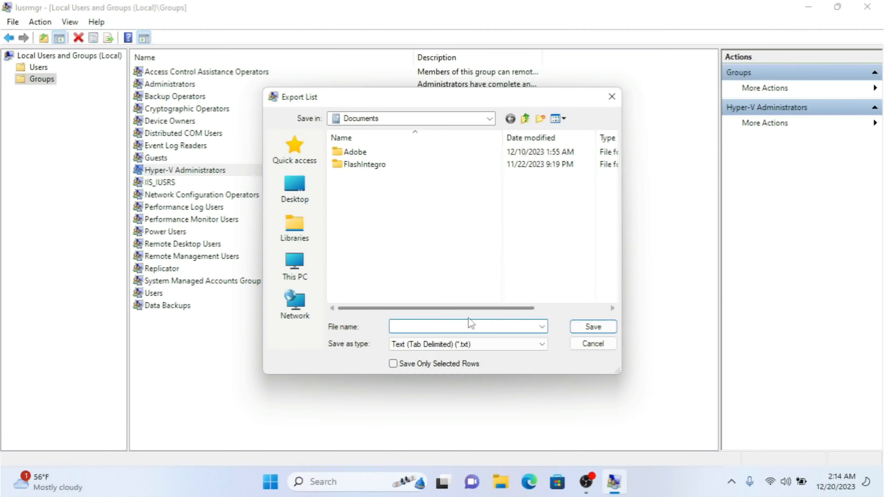
left_click(583, 343)
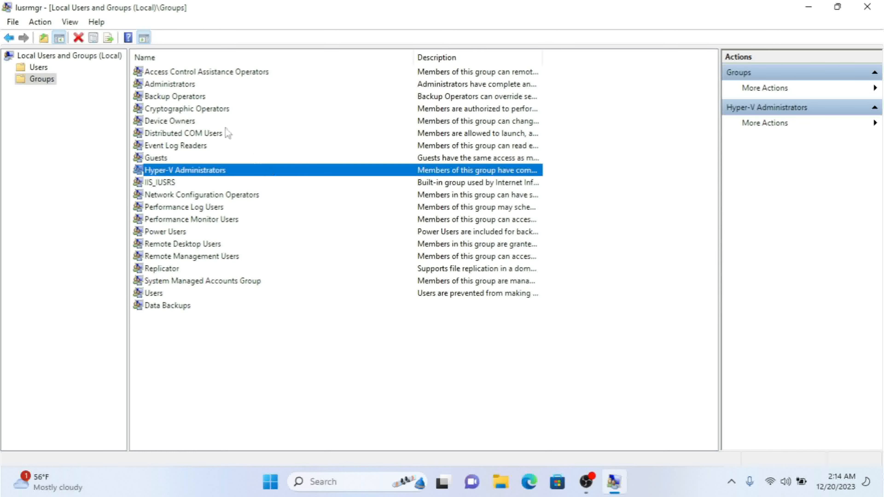
View the Hyper-V Administrators group's description and members, close its properties, and hide and restore the console tree.
left_click(91, 38)
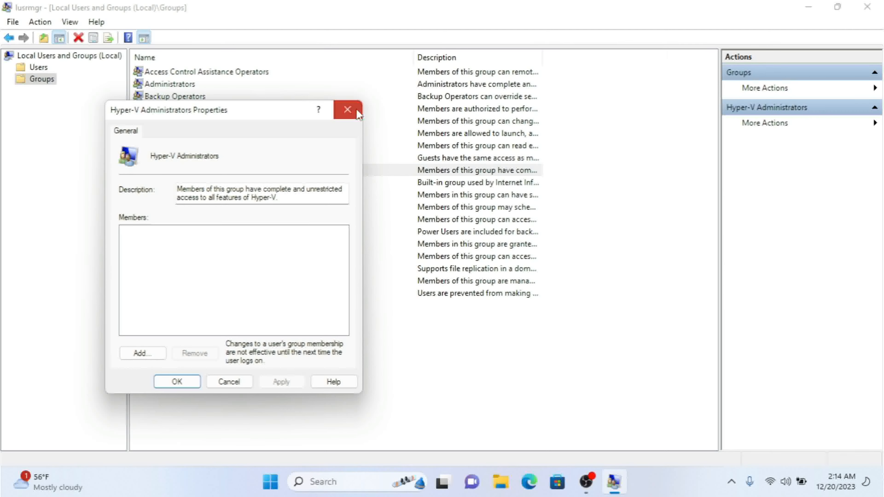
left_click(347, 109)
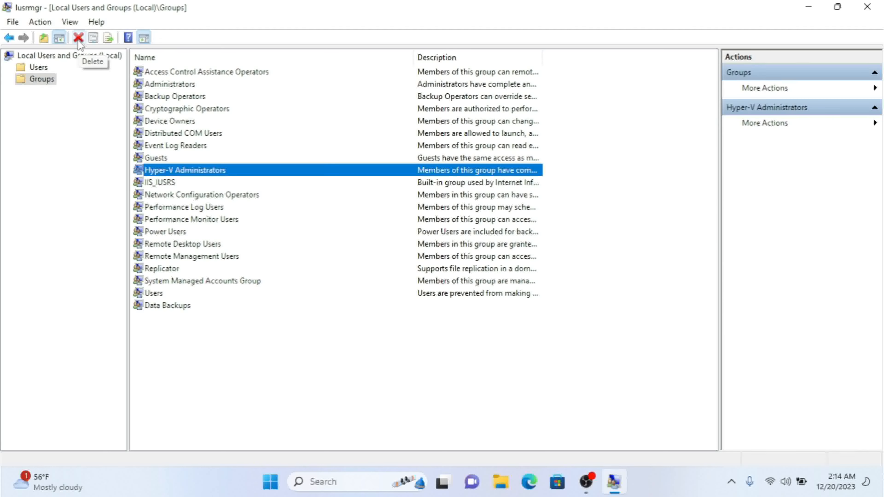
left_click(60, 39)
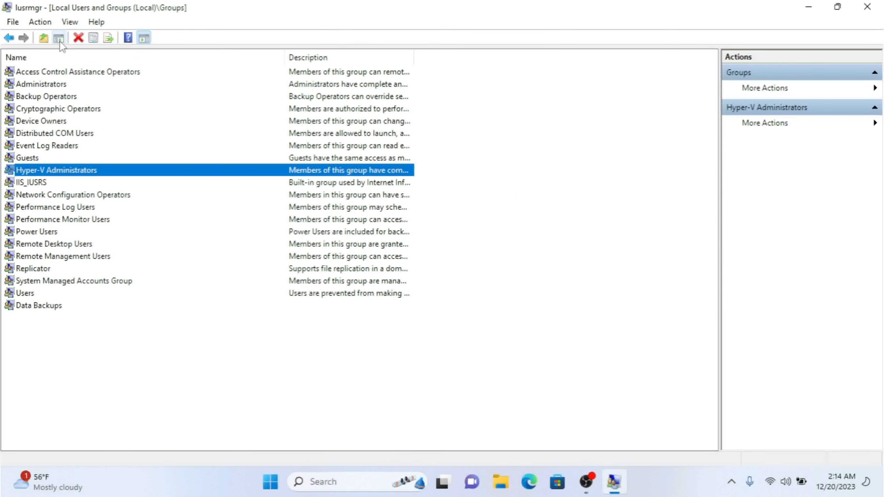
left_click(59, 39)
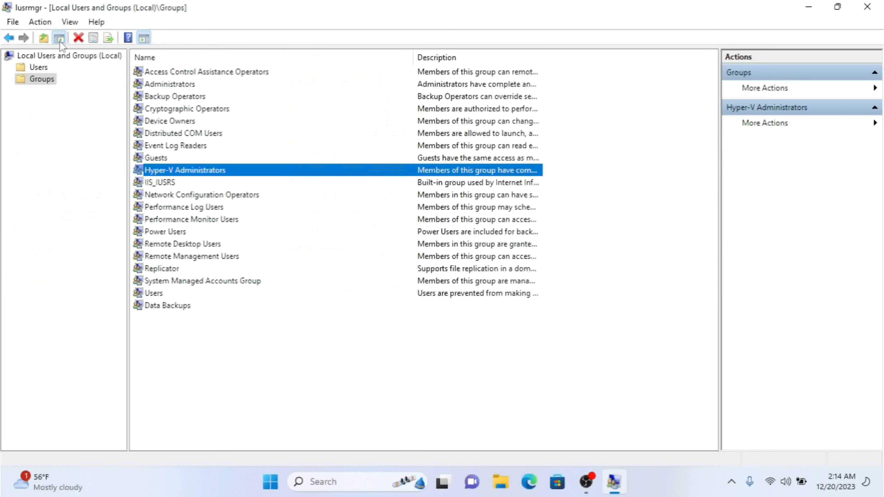
Go up to the Local Users and Groups root, hide and restore the console tree, and go back to Groups.
left_click(43, 38)
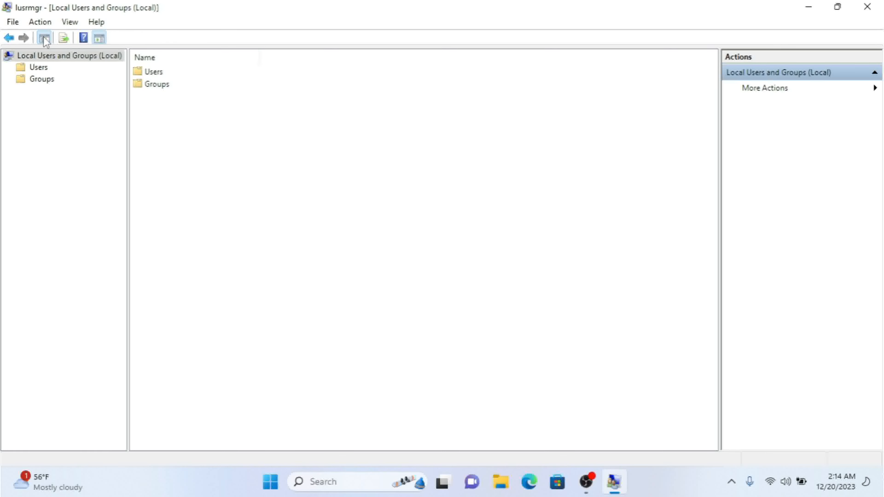
left_click(44, 38)
left_click(44, 38)
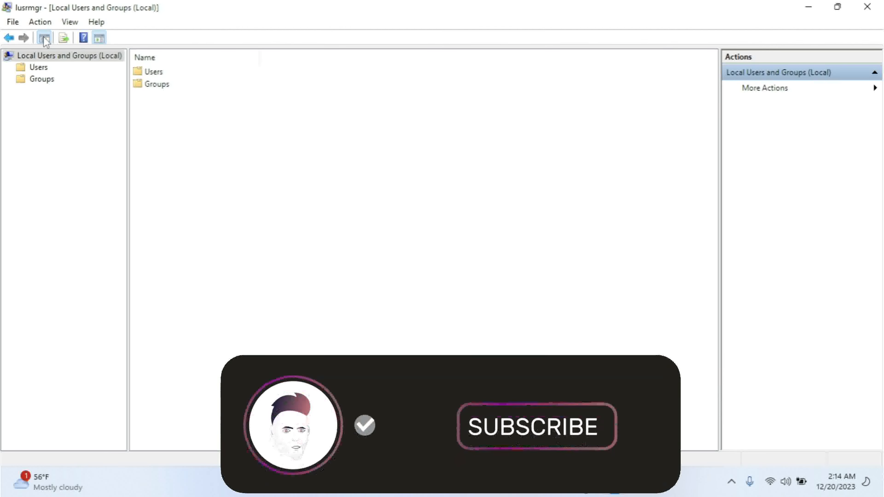
left_click(44, 38)
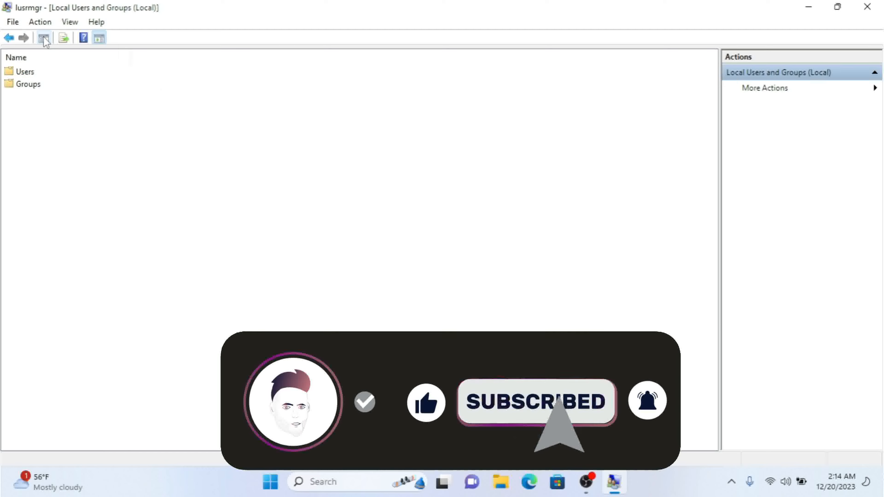
left_click(43, 38)
left_click(44, 38)
left_click(44, 38)
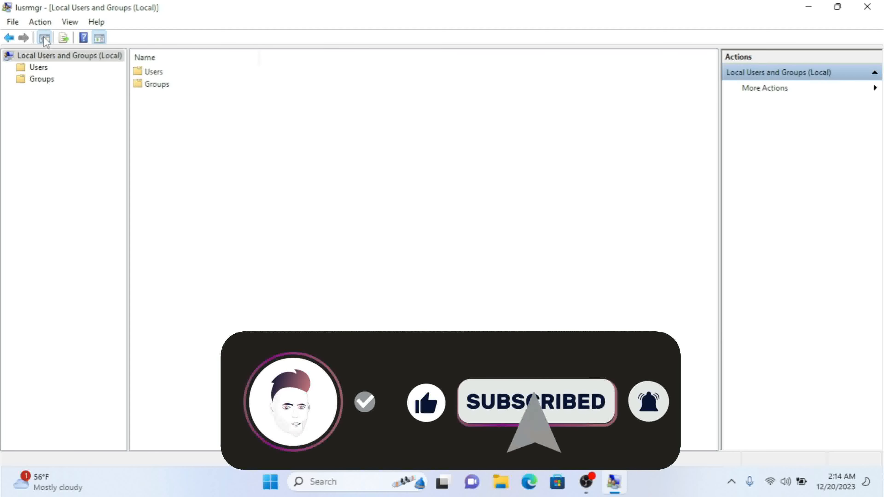
left_click(14, 40)
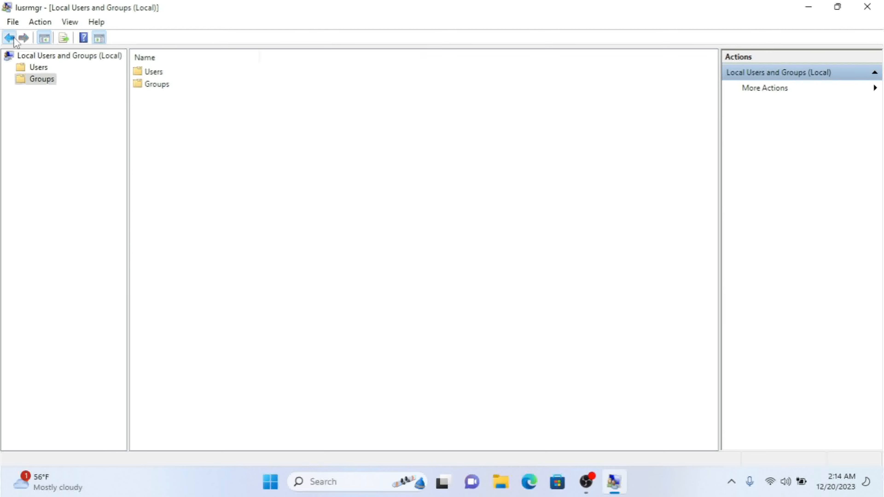
View the console's Disk Cleanup options, close them unchanged, and look over the actions available for the Groups folder.
left_click(14, 22)
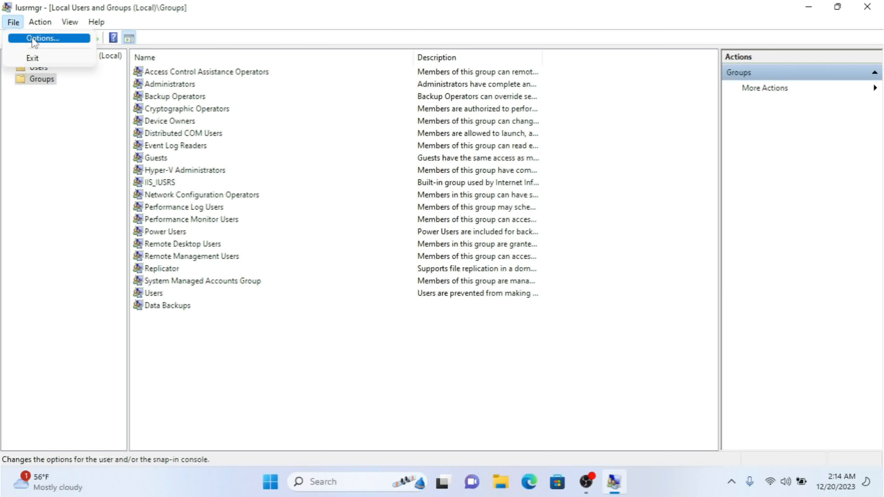
left_click(39, 38)
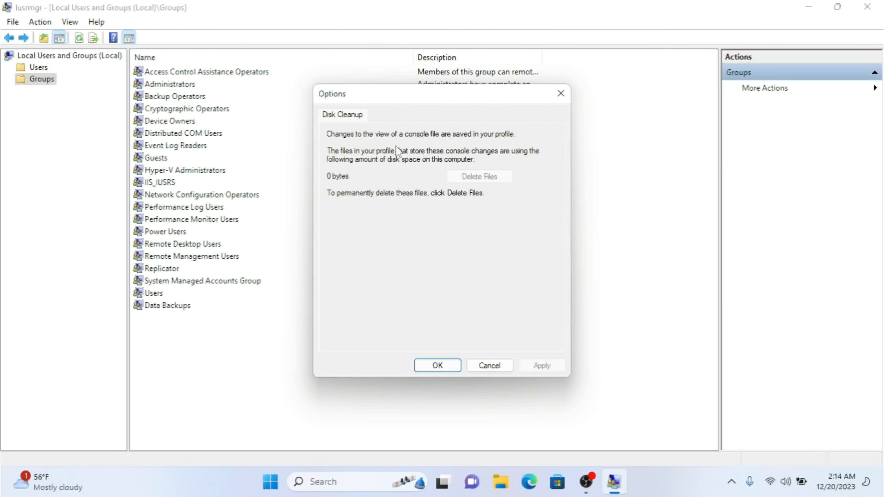
left_click(560, 93)
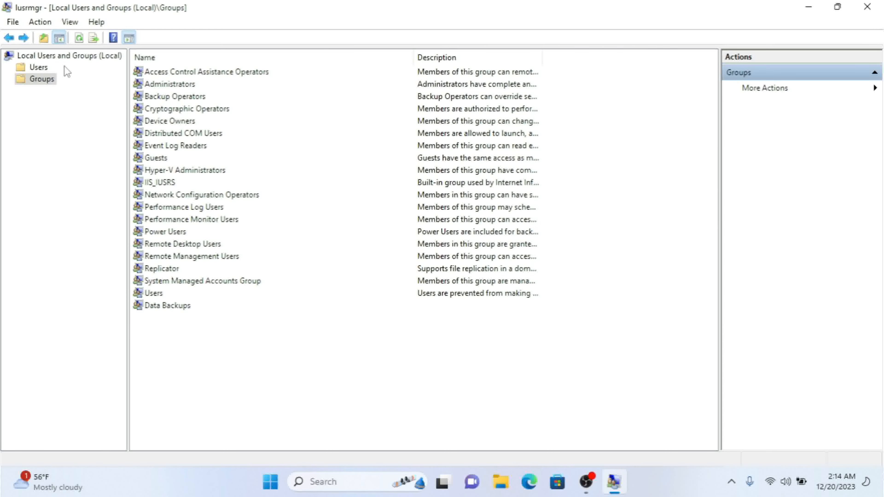
left_click(41, 22)
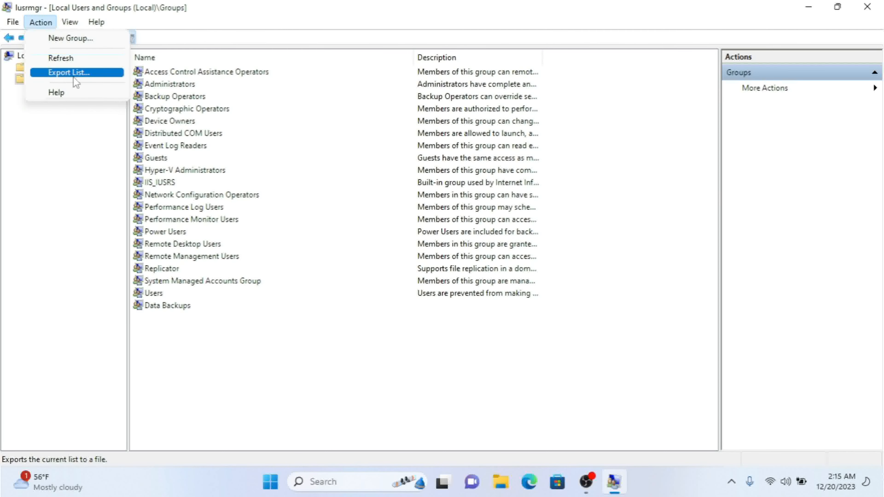
left_click(91, 233)
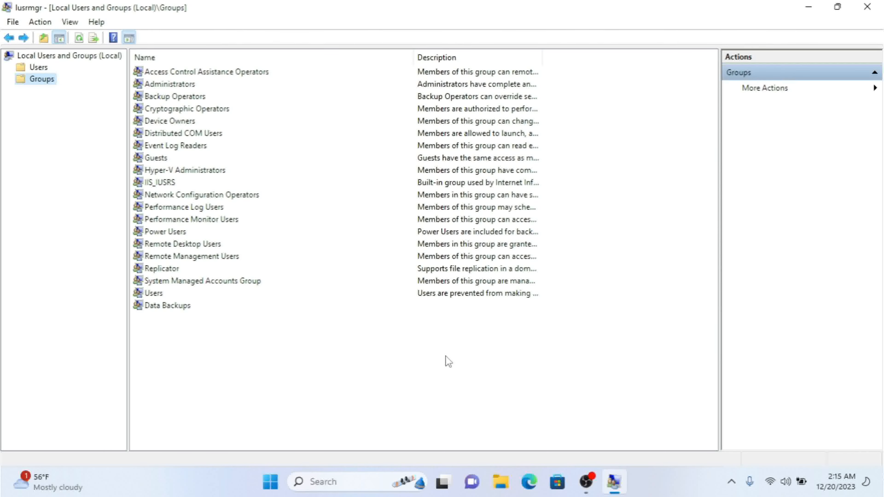
Close the Local Users and Groups console.
key("alt")
left_click(867, 7)
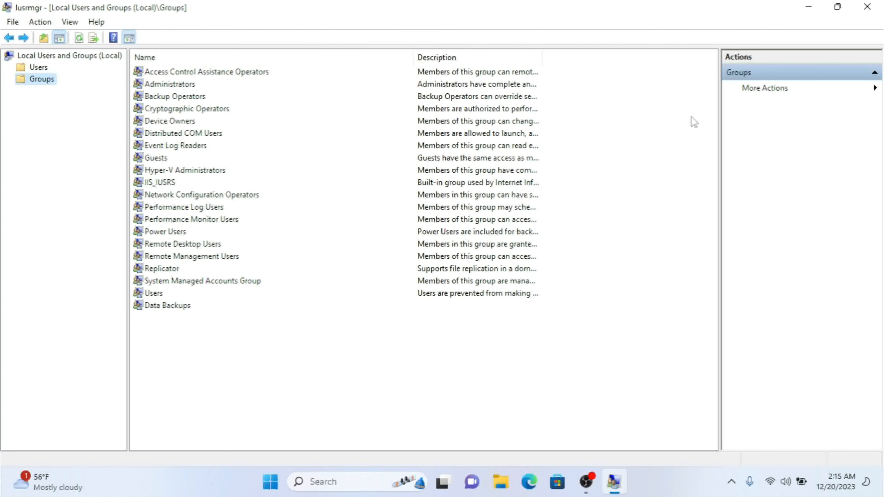